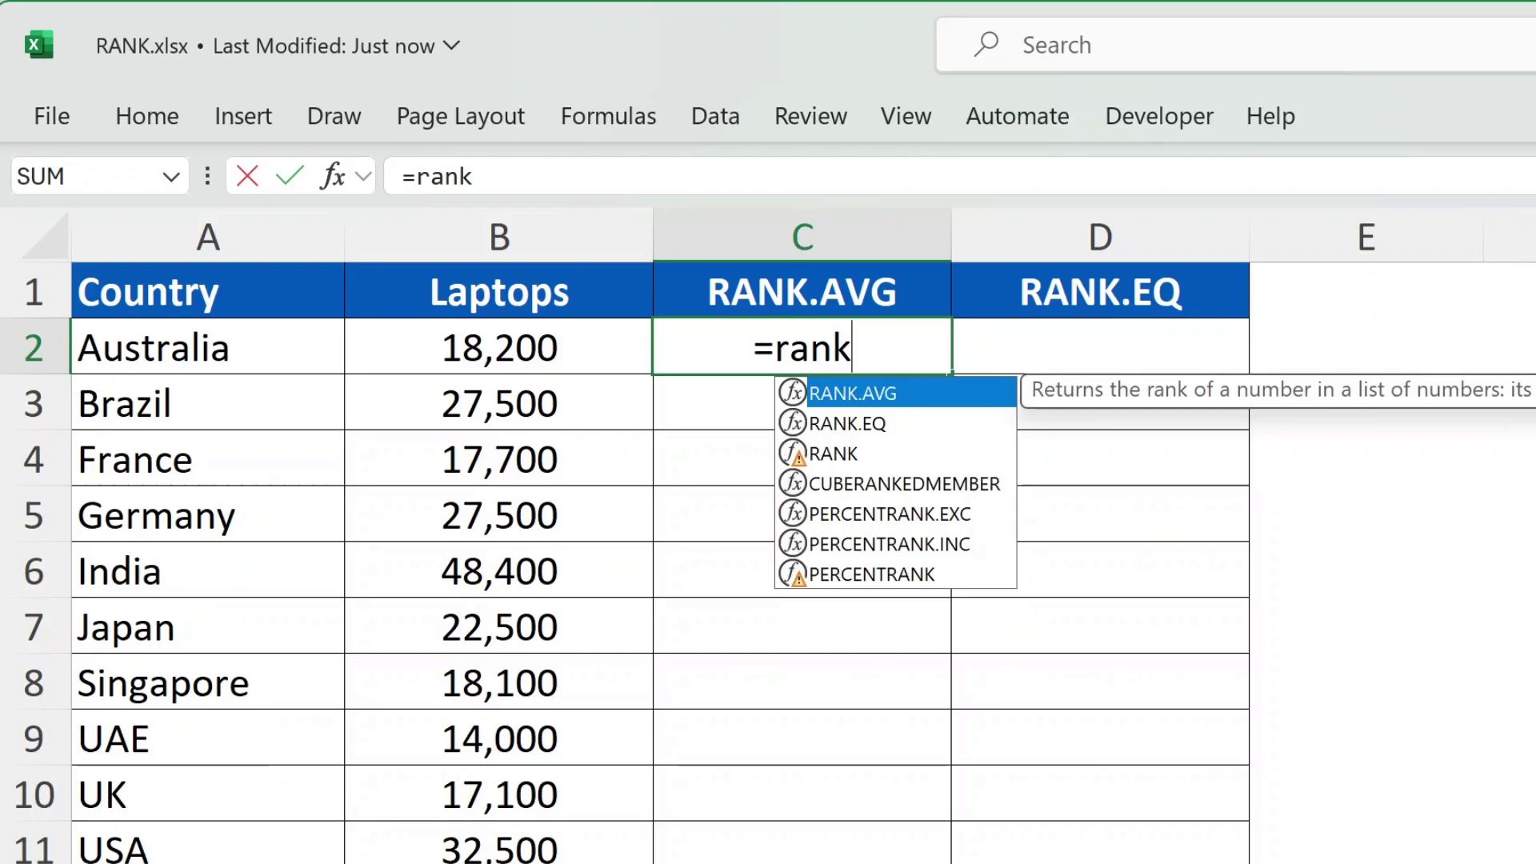
{"action": "key", "text": "Tab"}
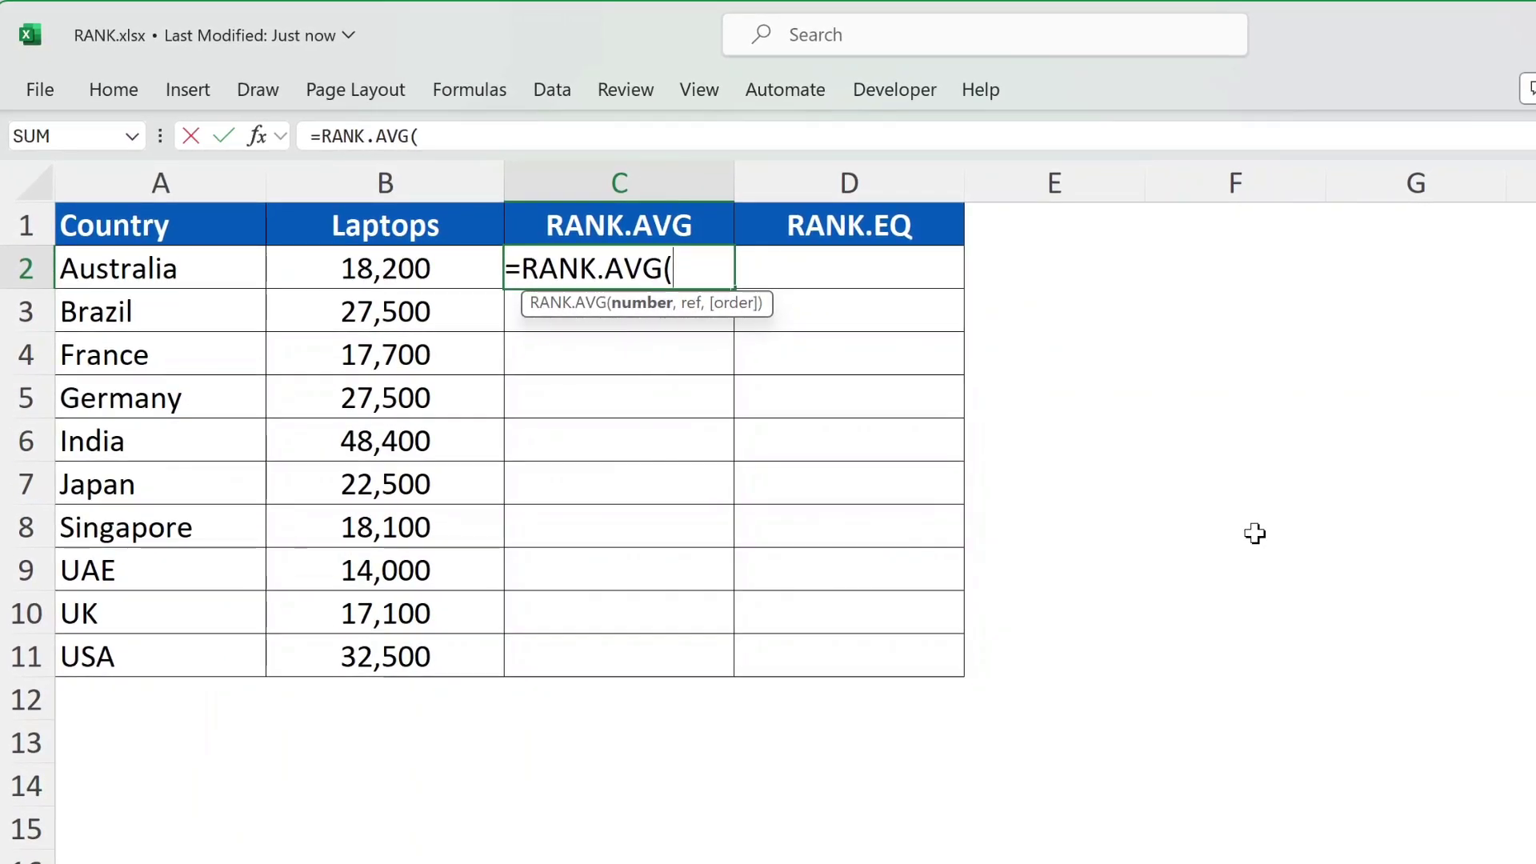
{"action": "left_click", "coordinate": [454, 272]}
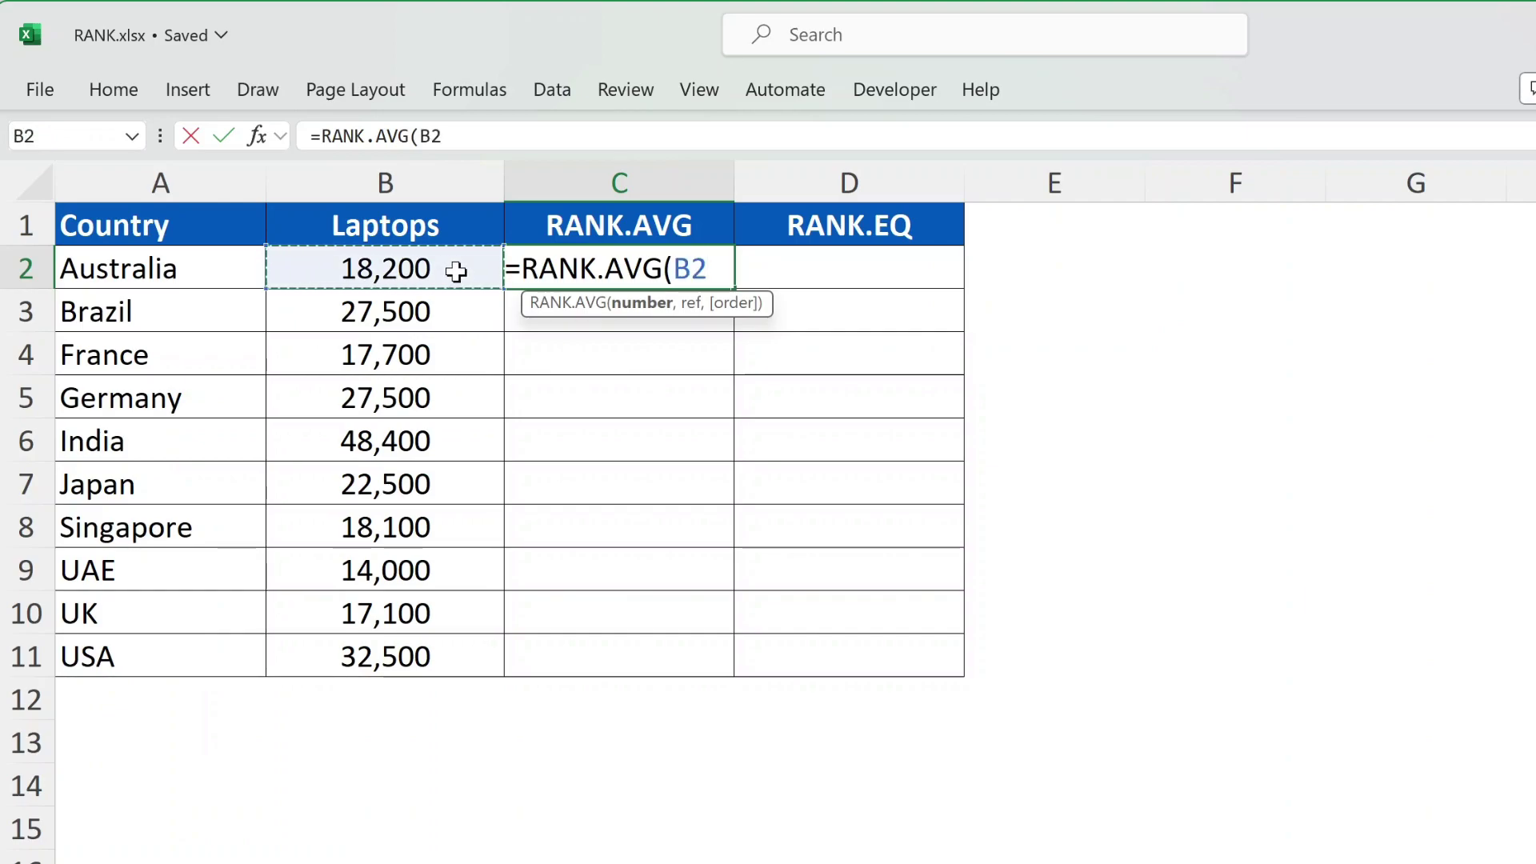
{"action": "type", "text": ","}
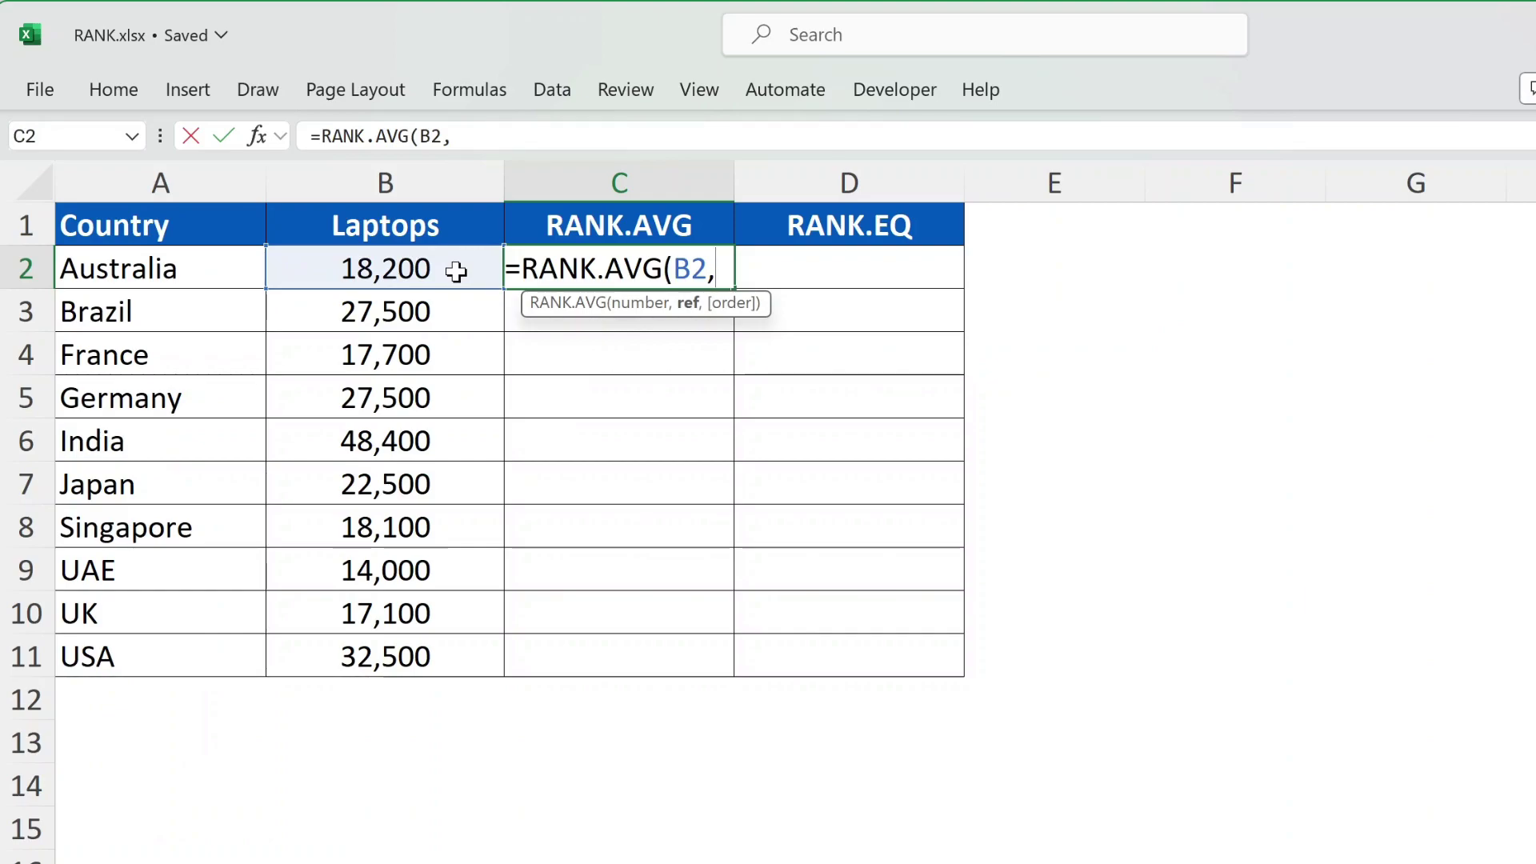
{"action": "left_click_drag", "start_coordinate": [456, 272], "coordinate": [420, 644]}
{"action": "key", "text": "F4"}
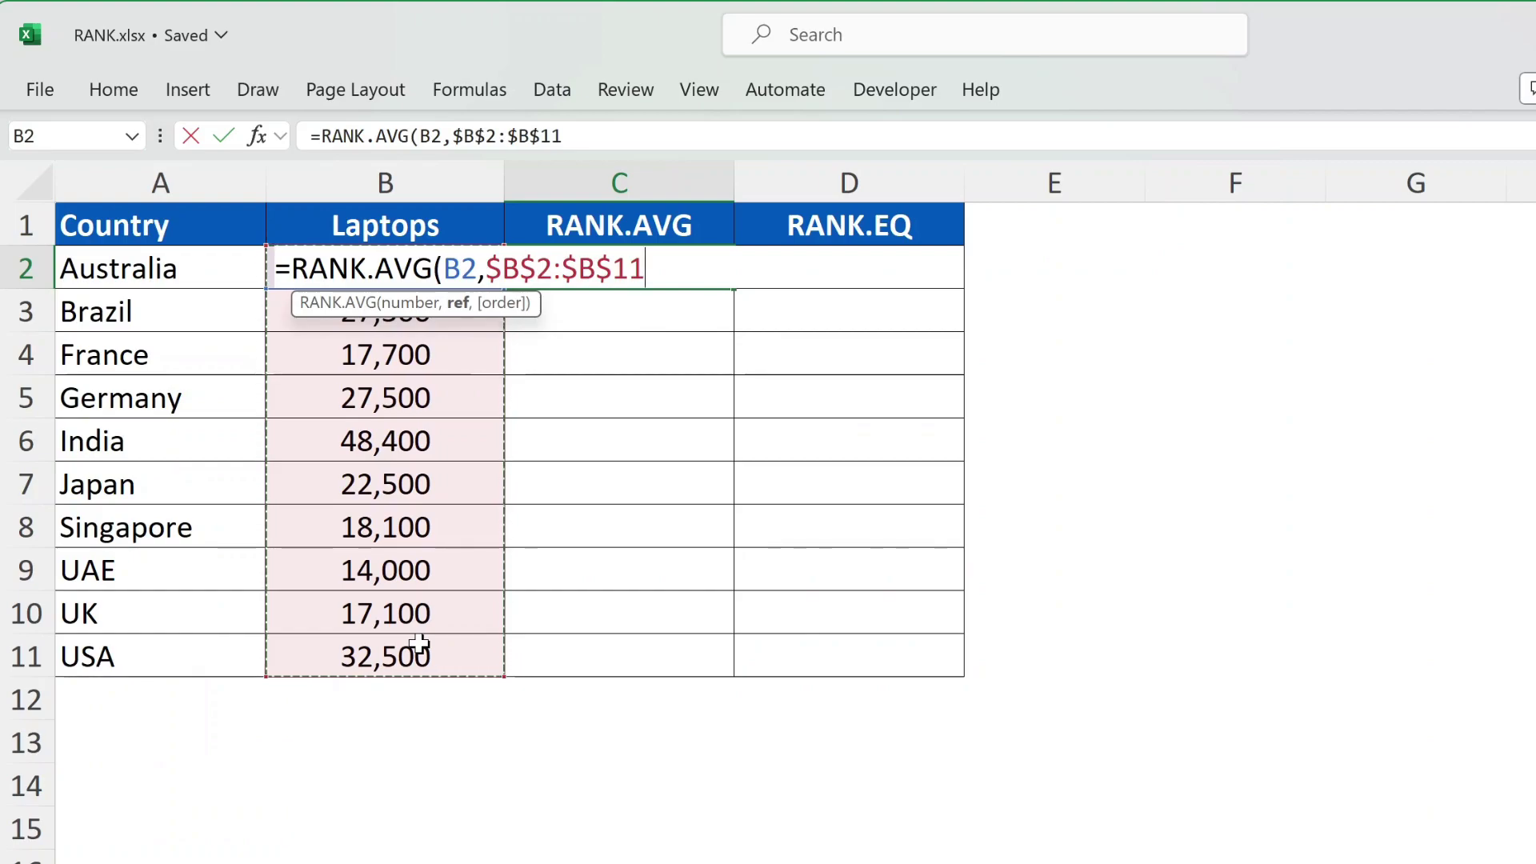
{"action": "type", "text": ",1)"}
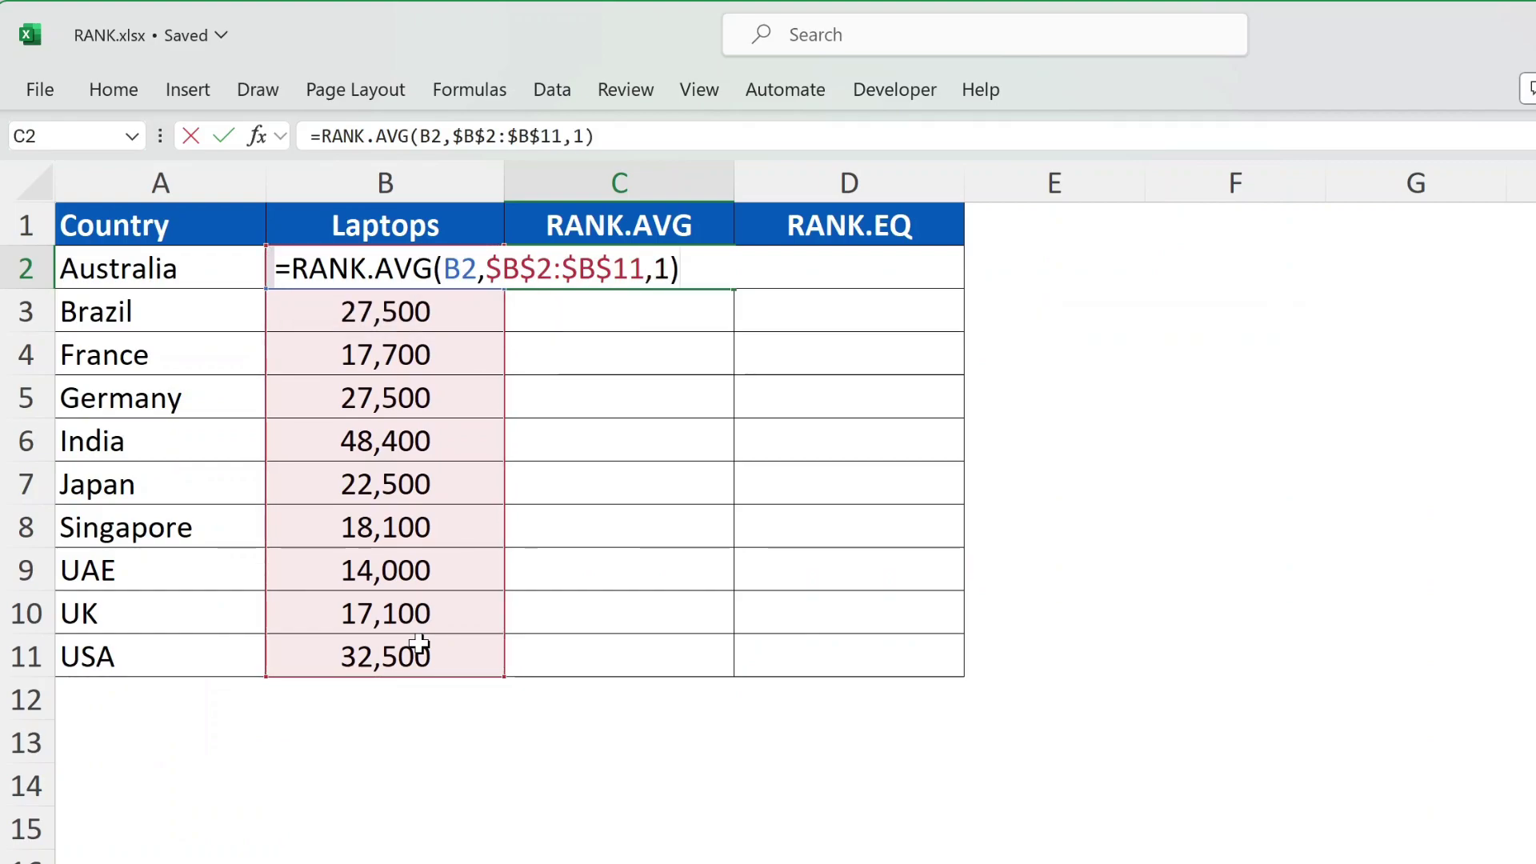
{"action": "key", "text": "Return"}
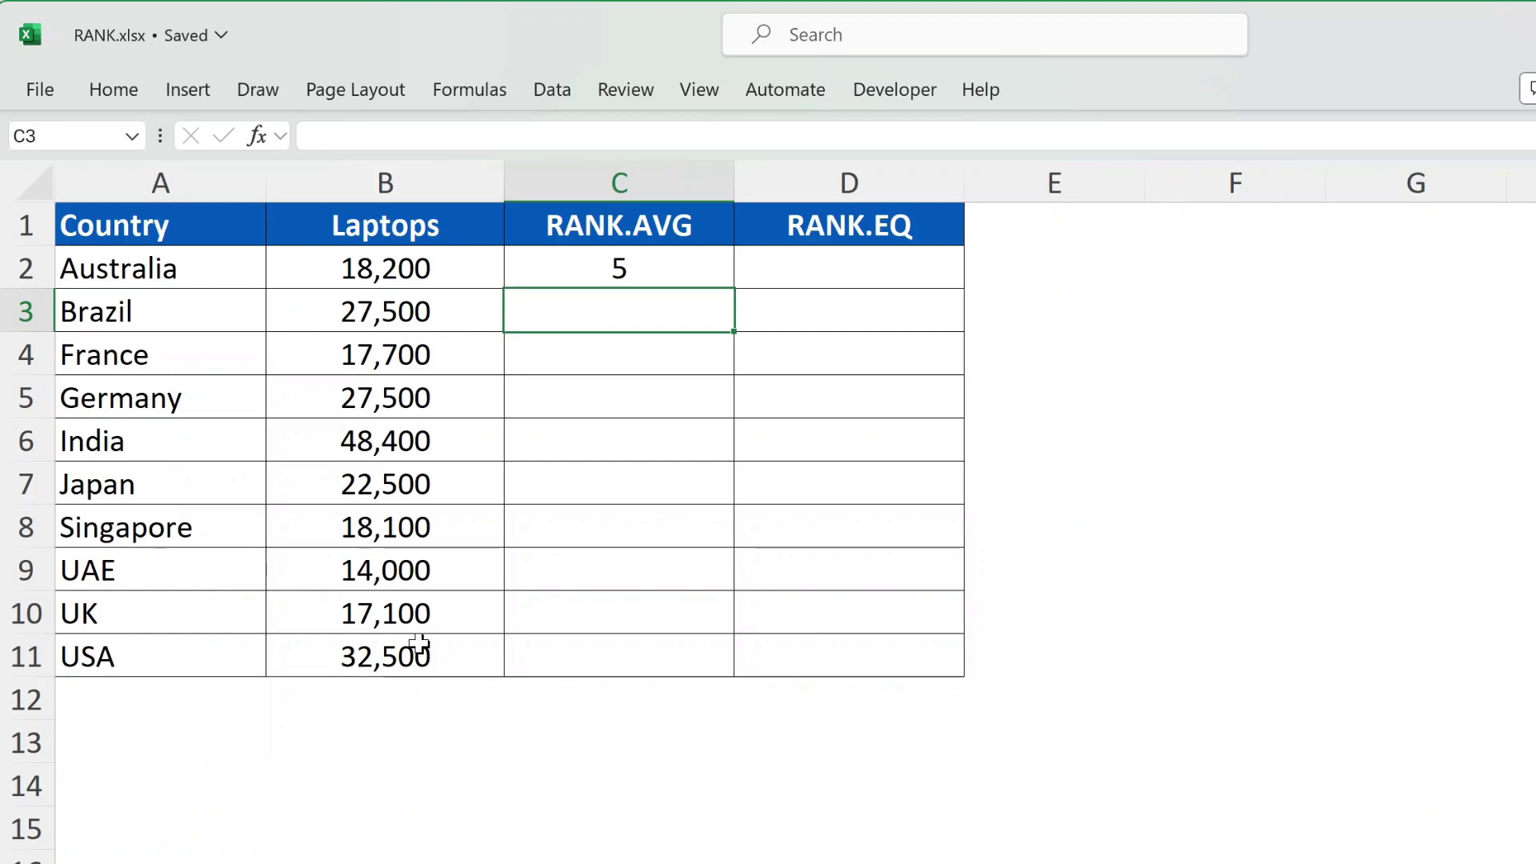
Step: Fill the RANK.AVG formula from C2 down to C11 and show the ranks with one decimal place
{"action": "left_click", "coordinate": [709, 276]}
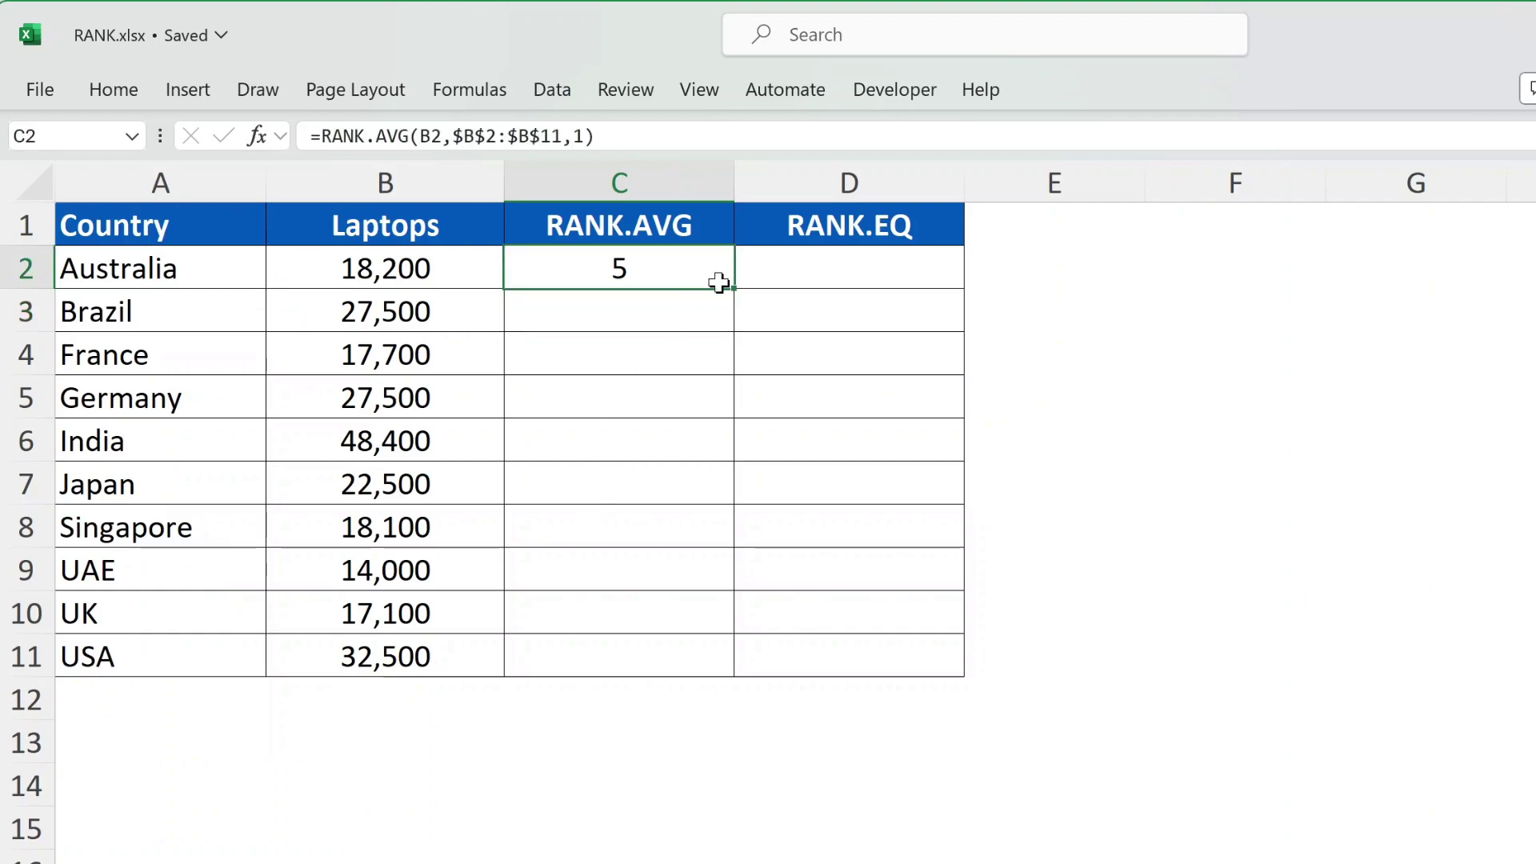
{"action": "double_click", "coordinate": [732, 292]}
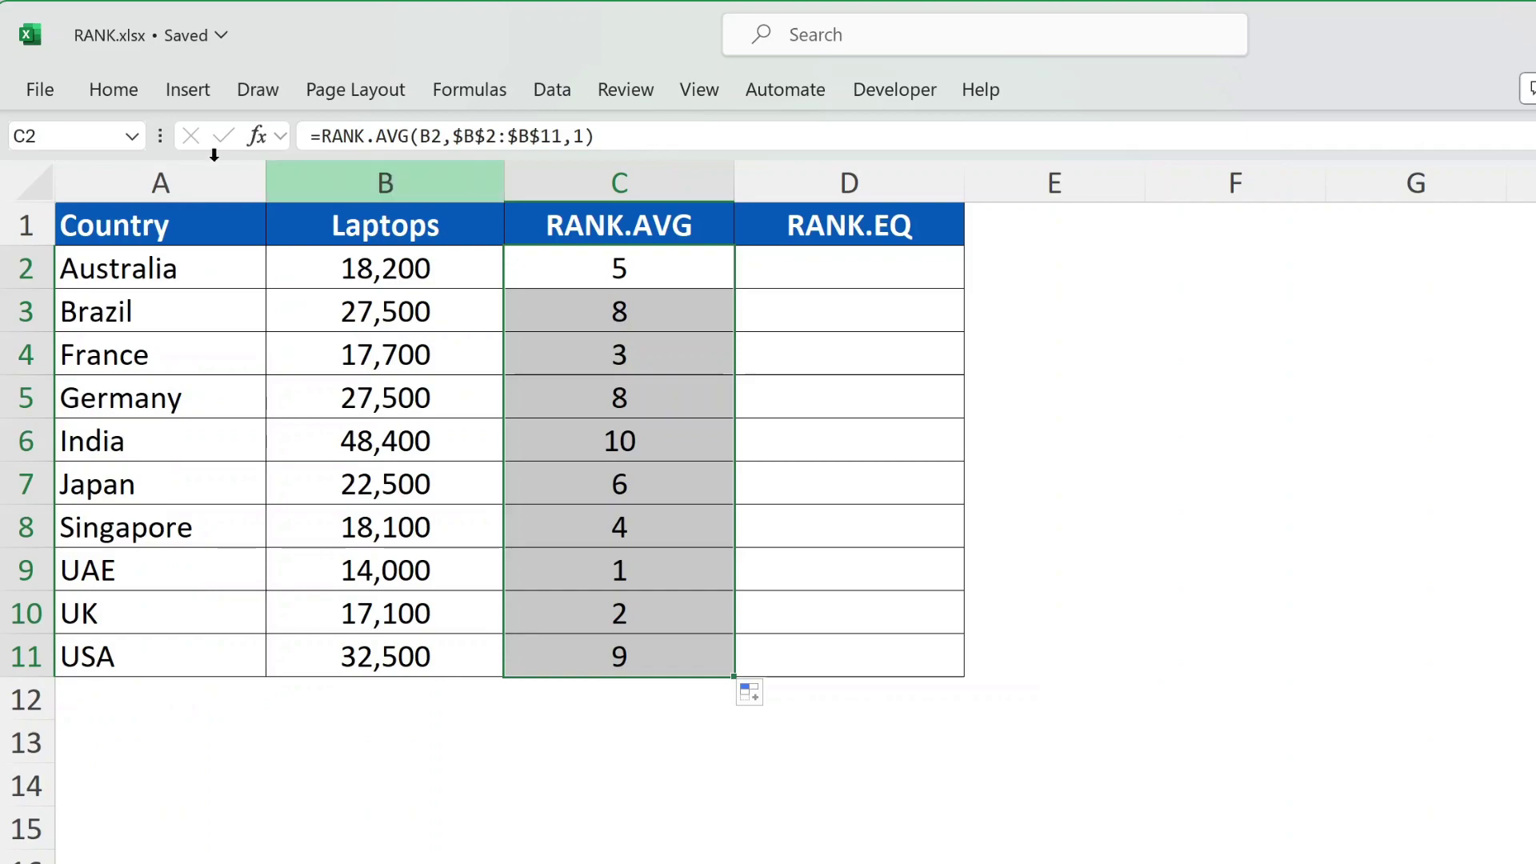
{"action": "left_click", "coordinate": [128, 90]}
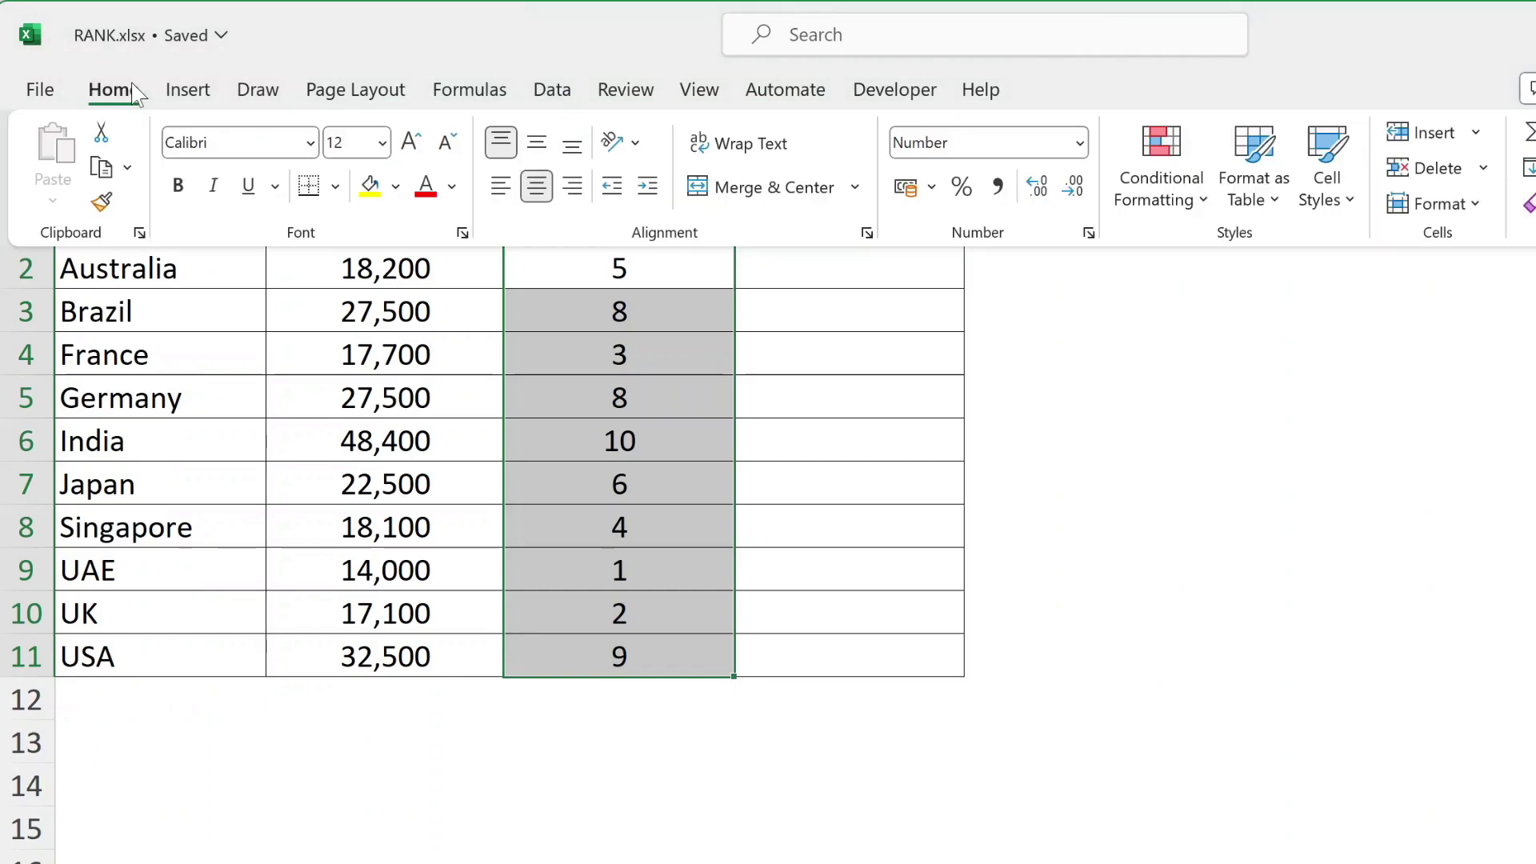
{"action": "left_click", "coordinate": [1044, 192]}
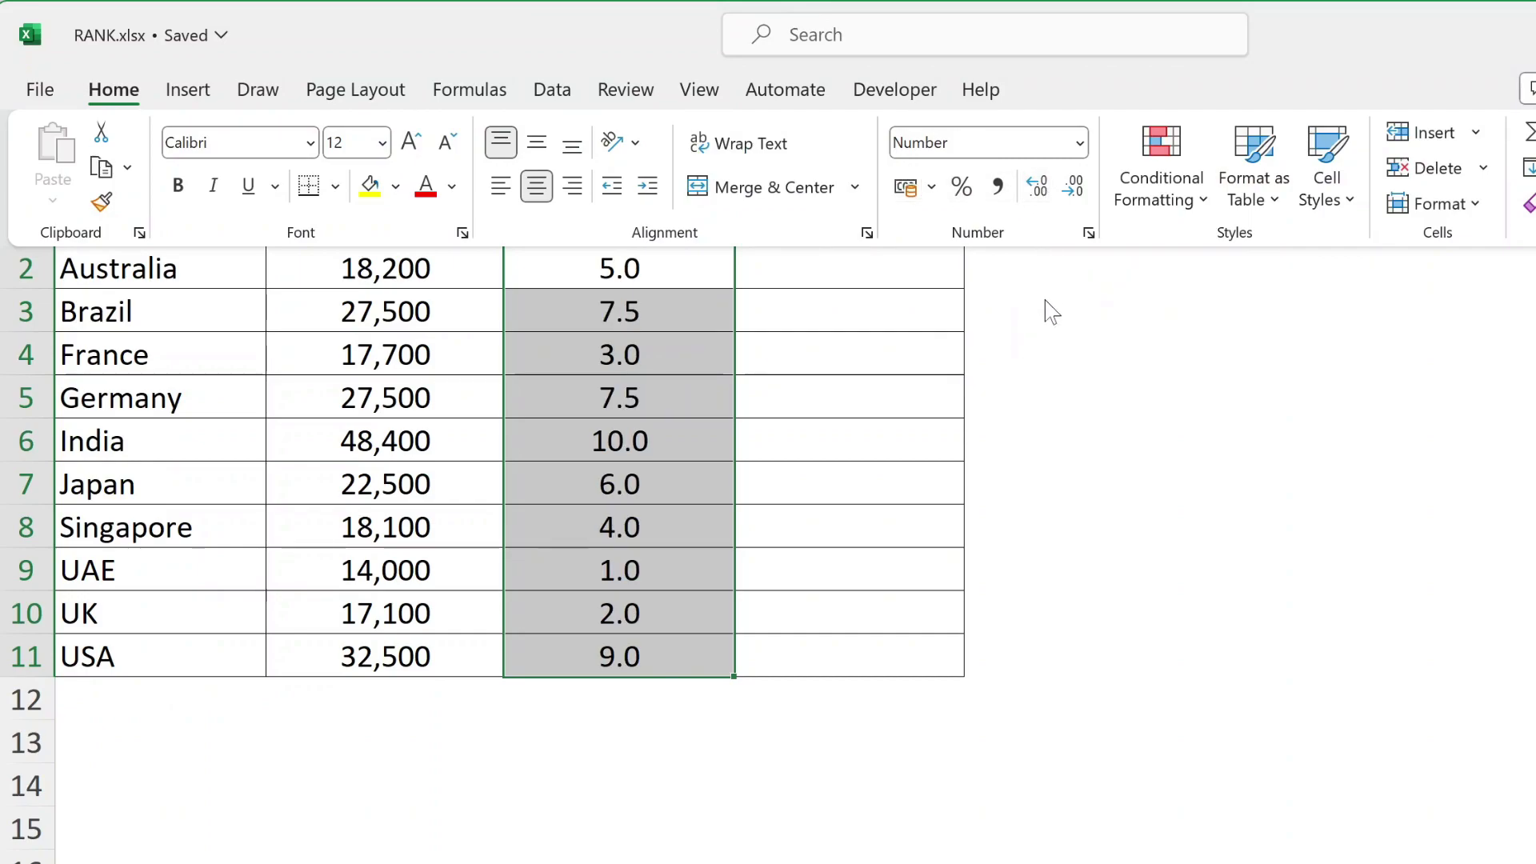
{"action": "left_click", "coordinate": [1041, 272]}
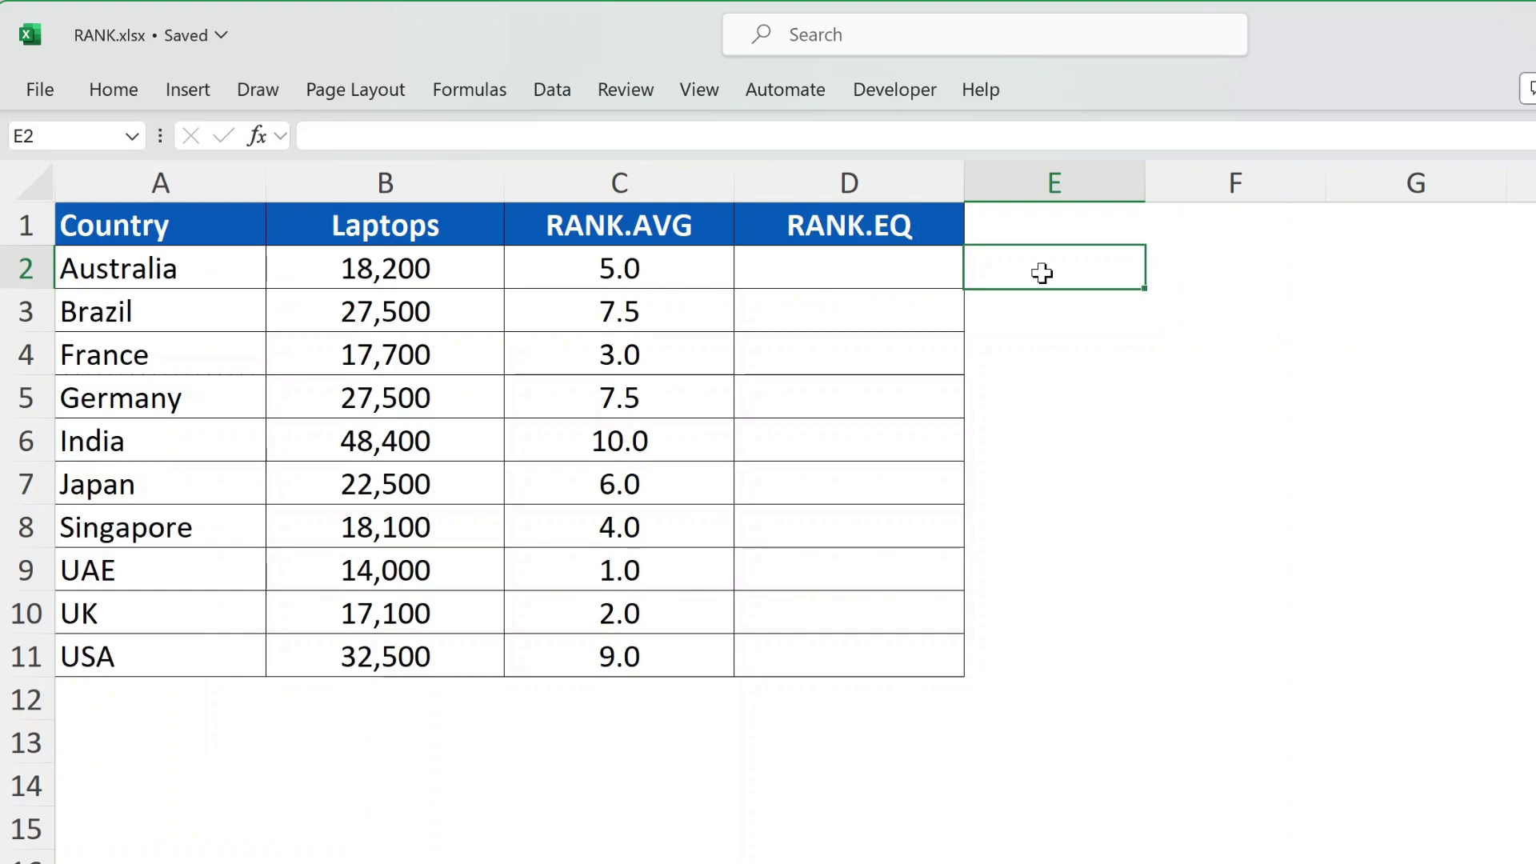
{"action": "left_click", "coordinate": [925, 267]}
{"action": "type", "text": "=rank"}
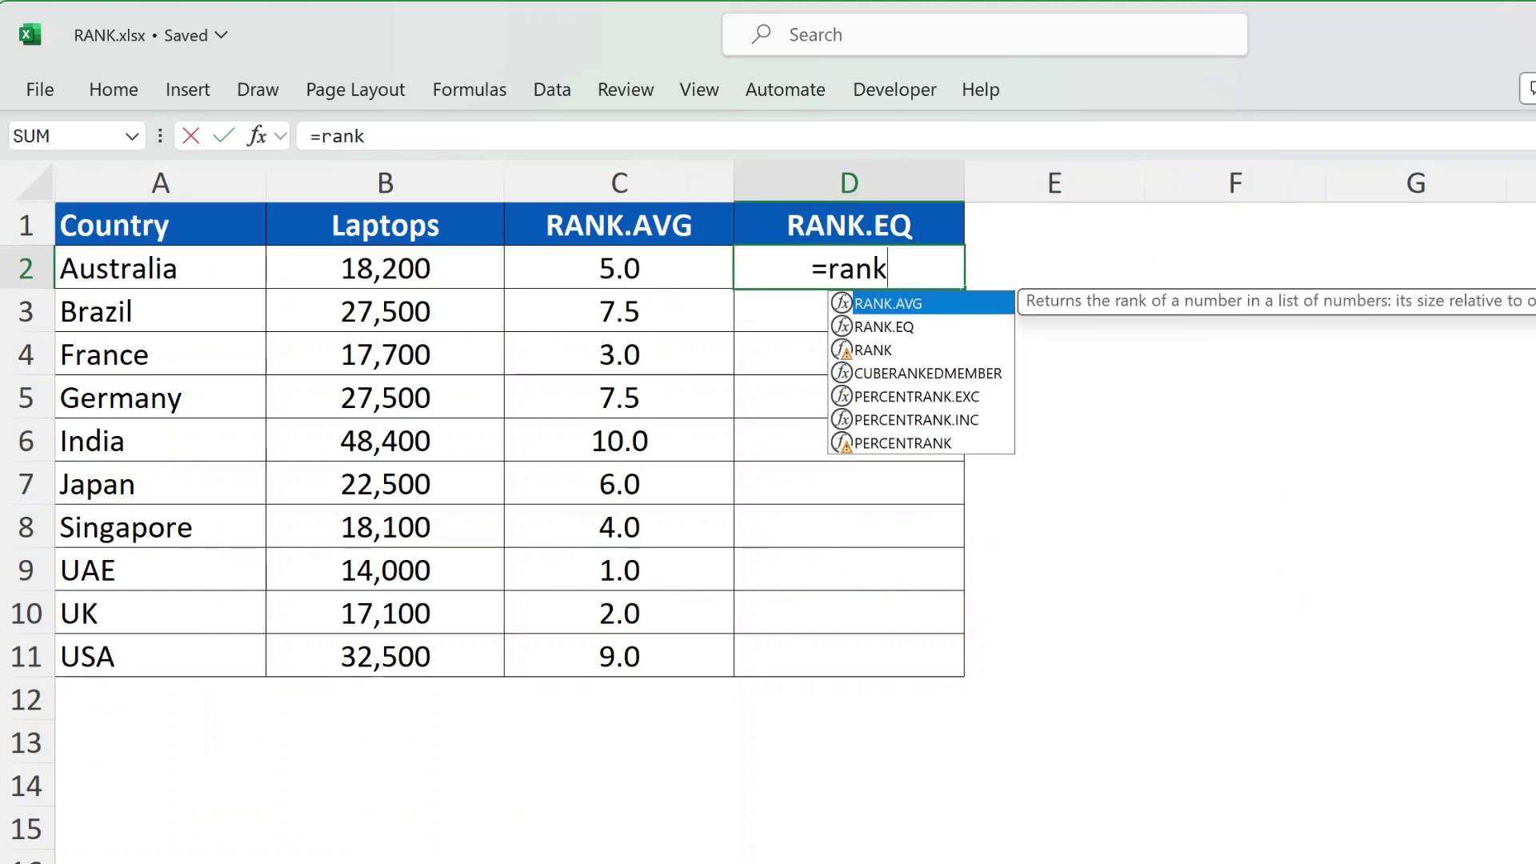
{"action": "key", "text": "Down"}
{"action": "key", "text": "Tab"}
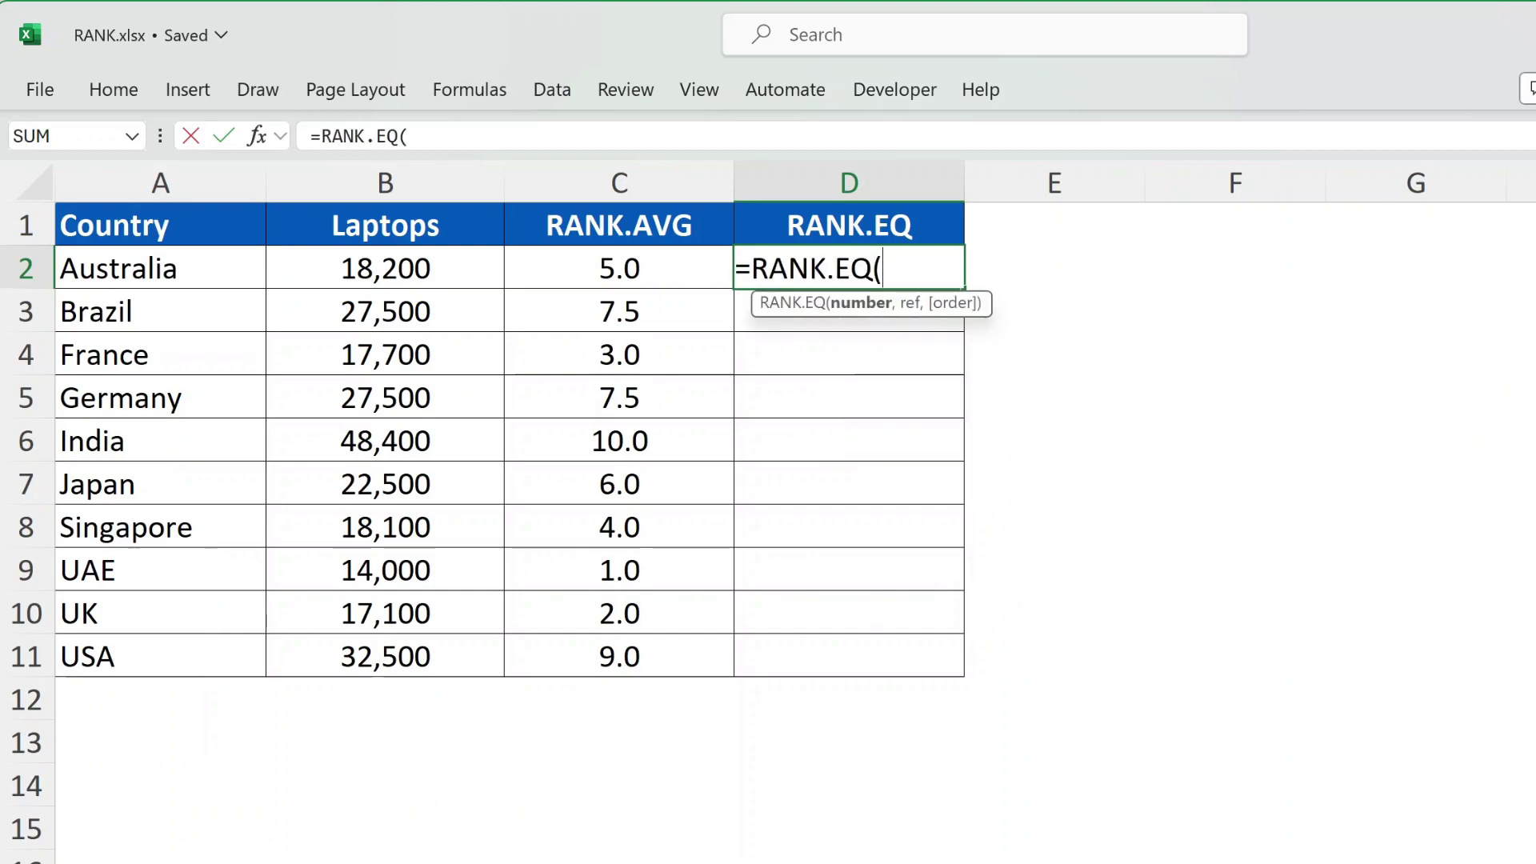
{"action": "left_click", "coordinate": [480, 275]}
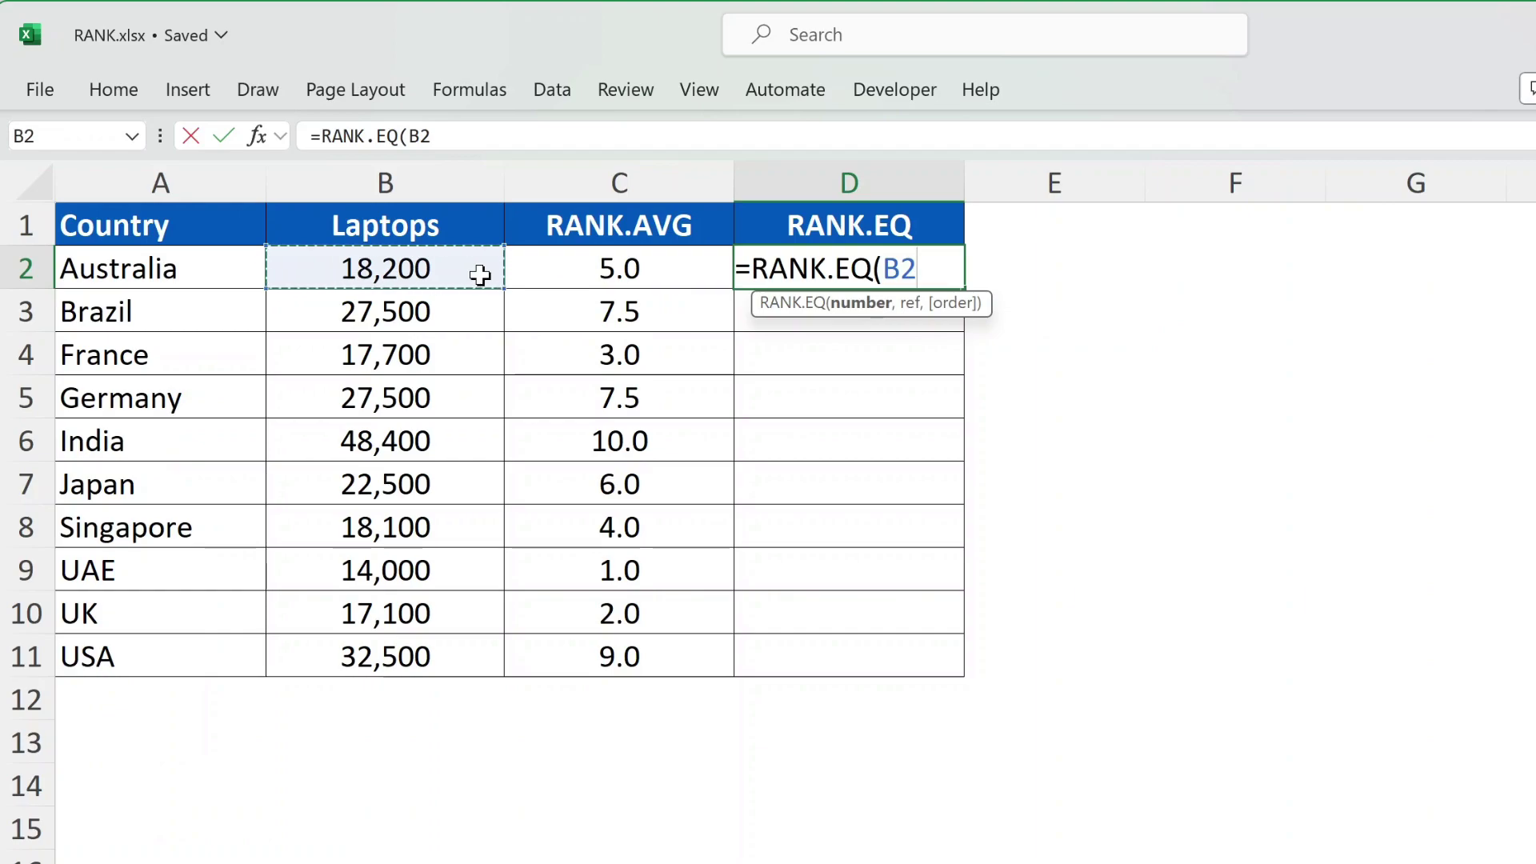
{"action": "type", "text": ","}
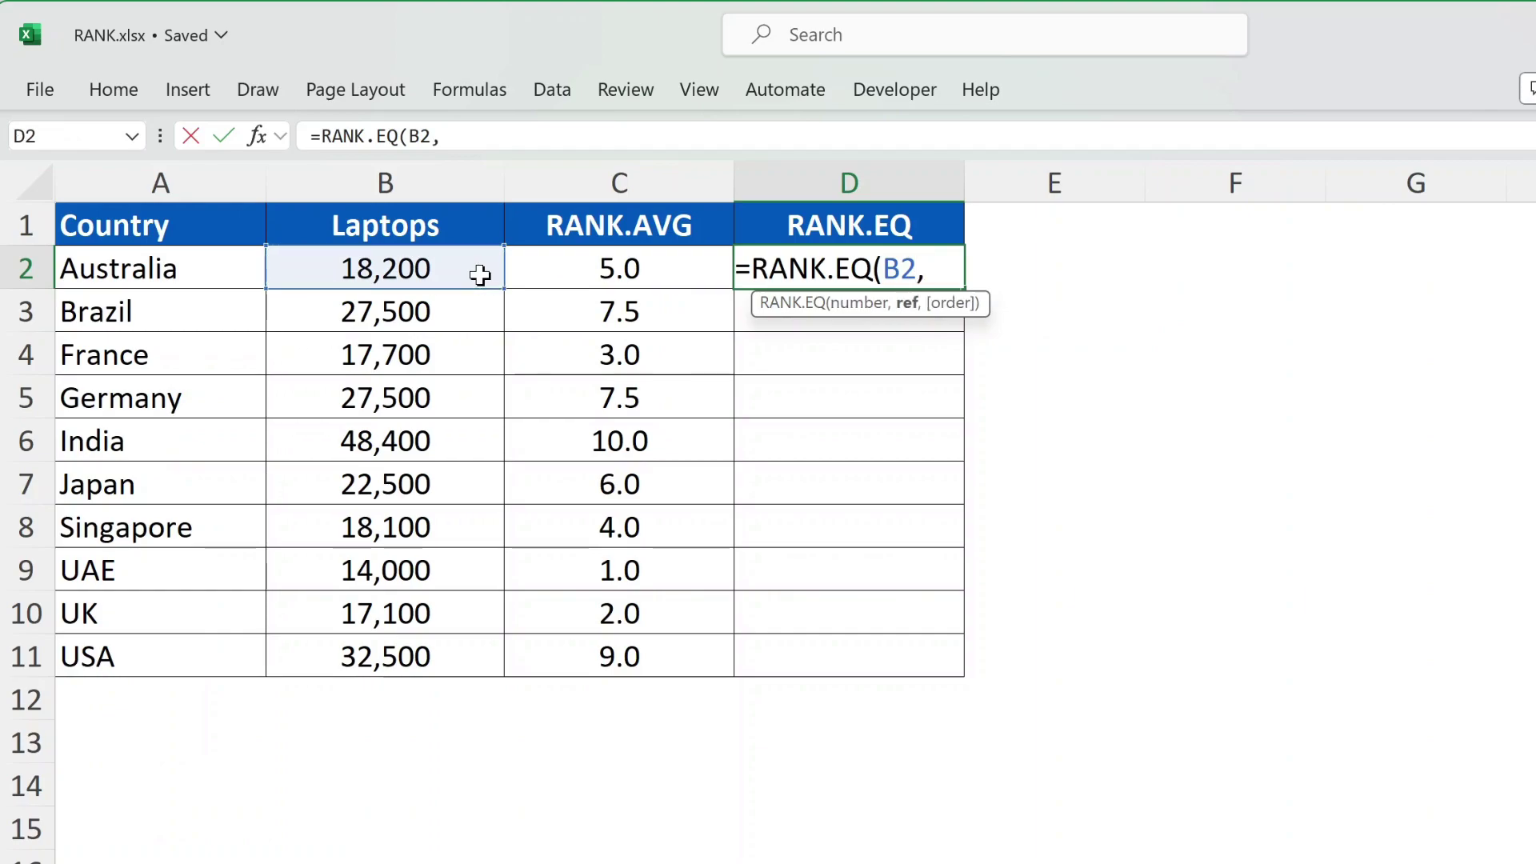
{"action": "left_click_drag", "start_coordinate": [480, 275], "coordinate": [482, 663]}
{"action": "key", "text": "F4"}
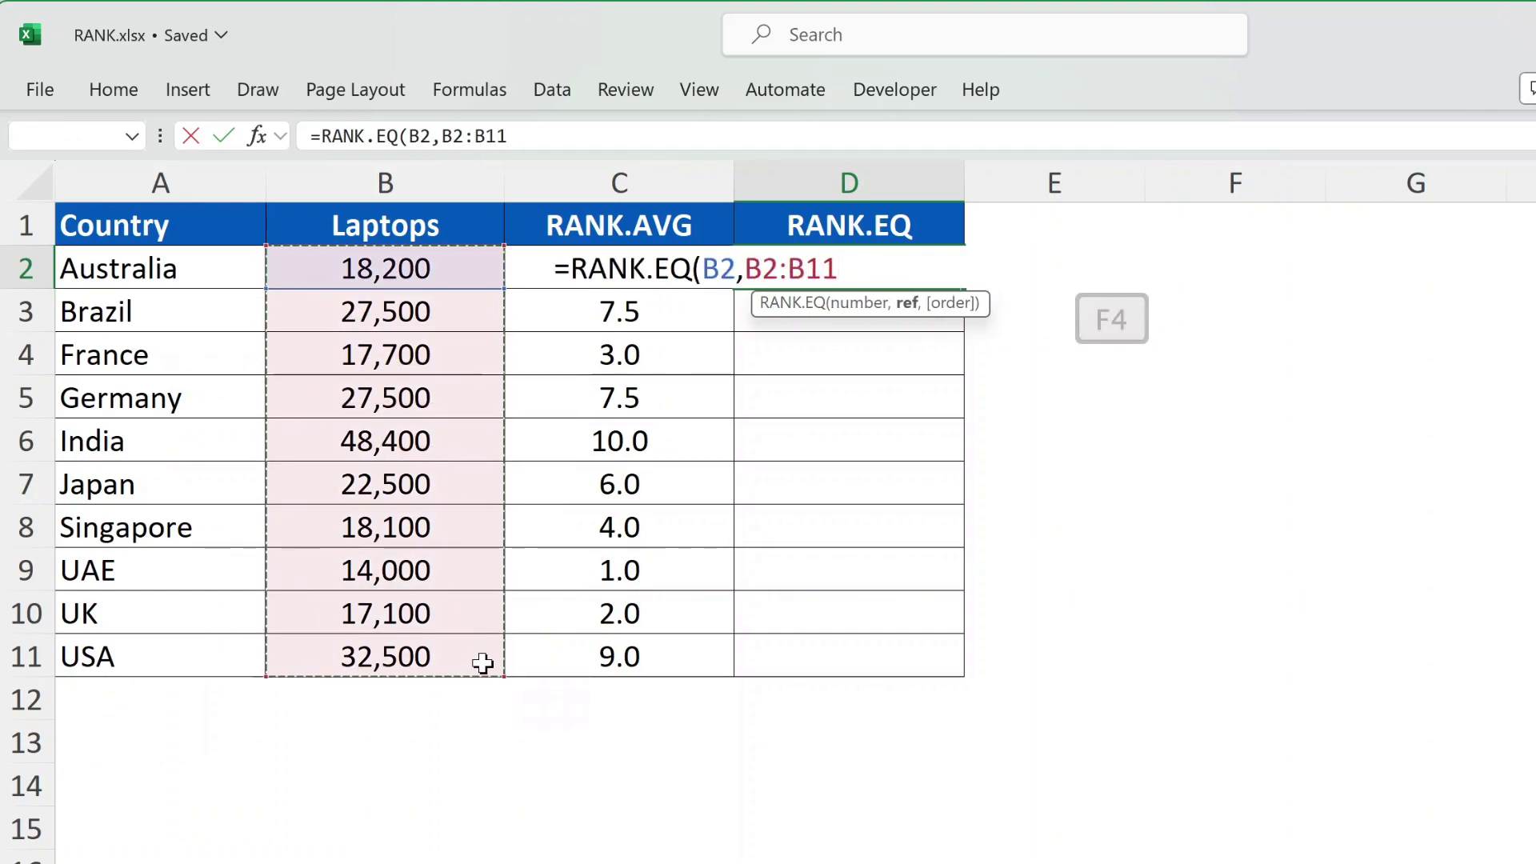
{"action": "key", "text": "F4"}
{"action": "type", "text": ",1)"}
{"action": "key", "text": "Return"}
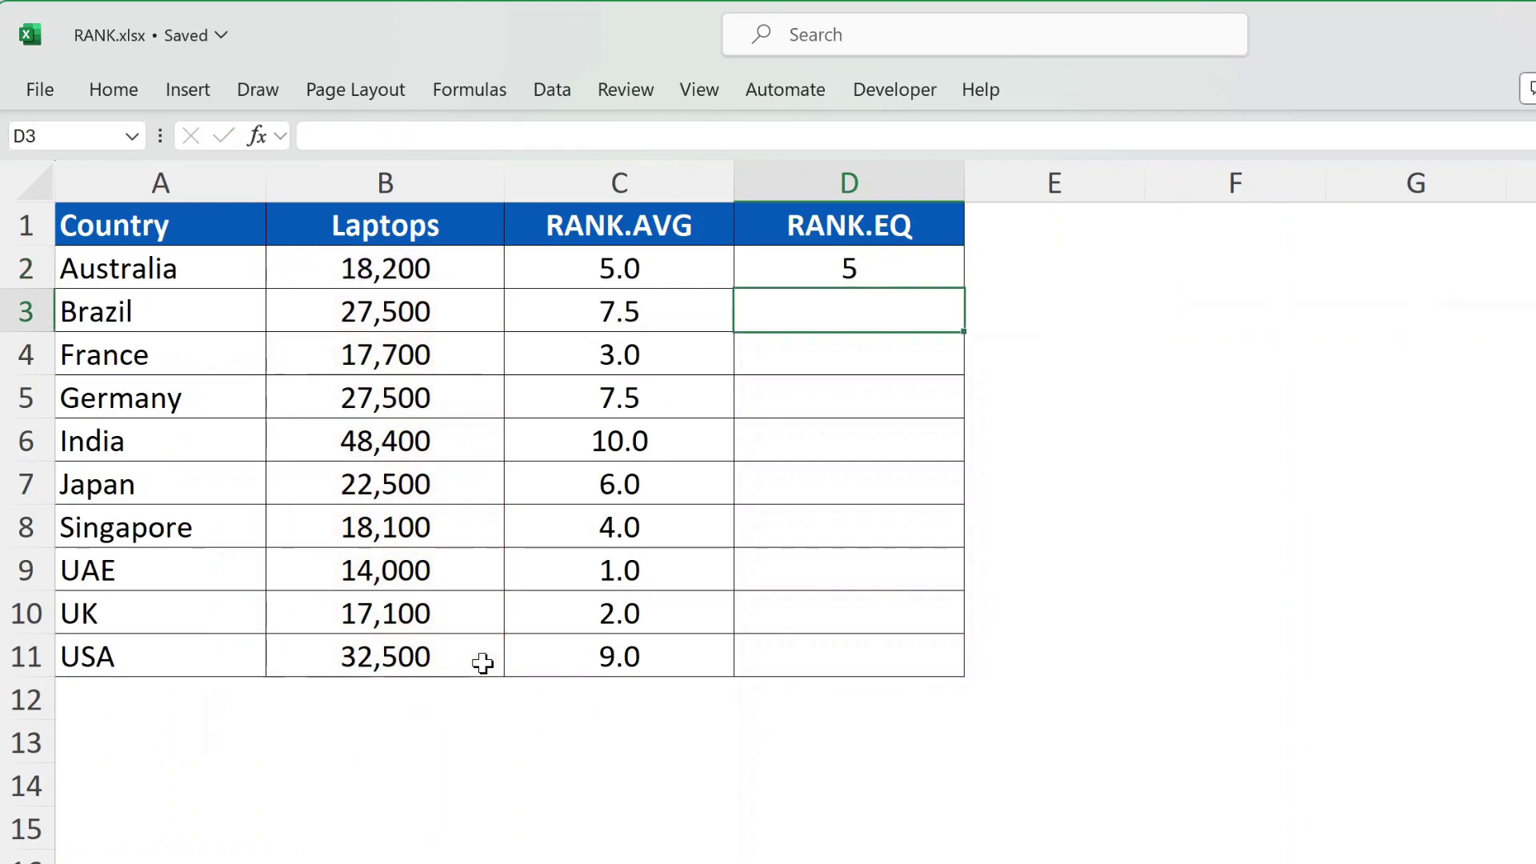
Step: Fill the RANK.EQ formula from D2 down to D11 and show the ranks with one decimal place
{"action": "left_click", "coordinate": [921, 272]}
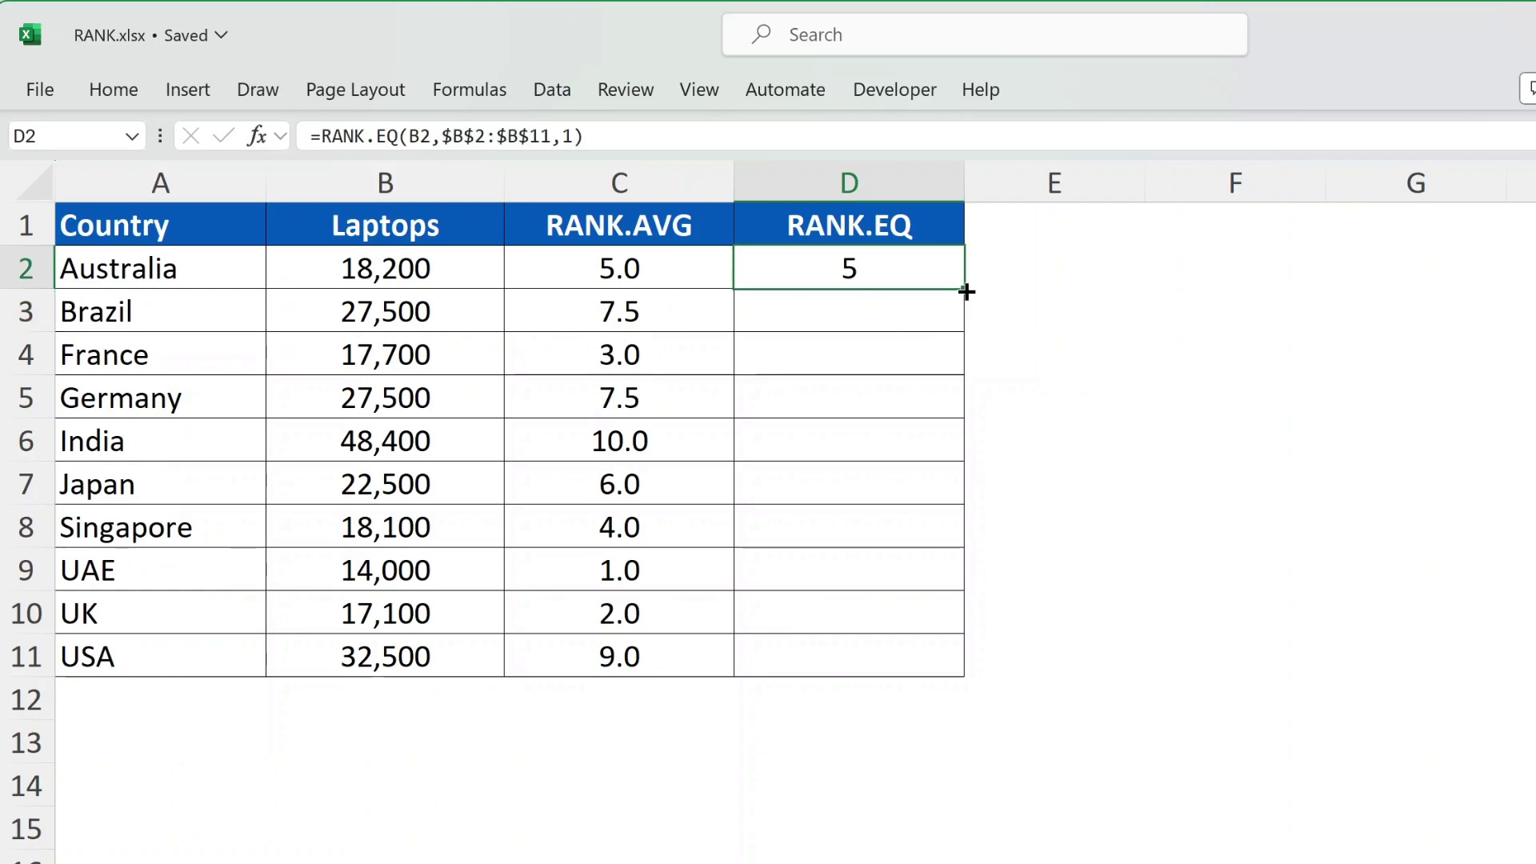
{"action": "double_click", "coordinate": [966, 291]}
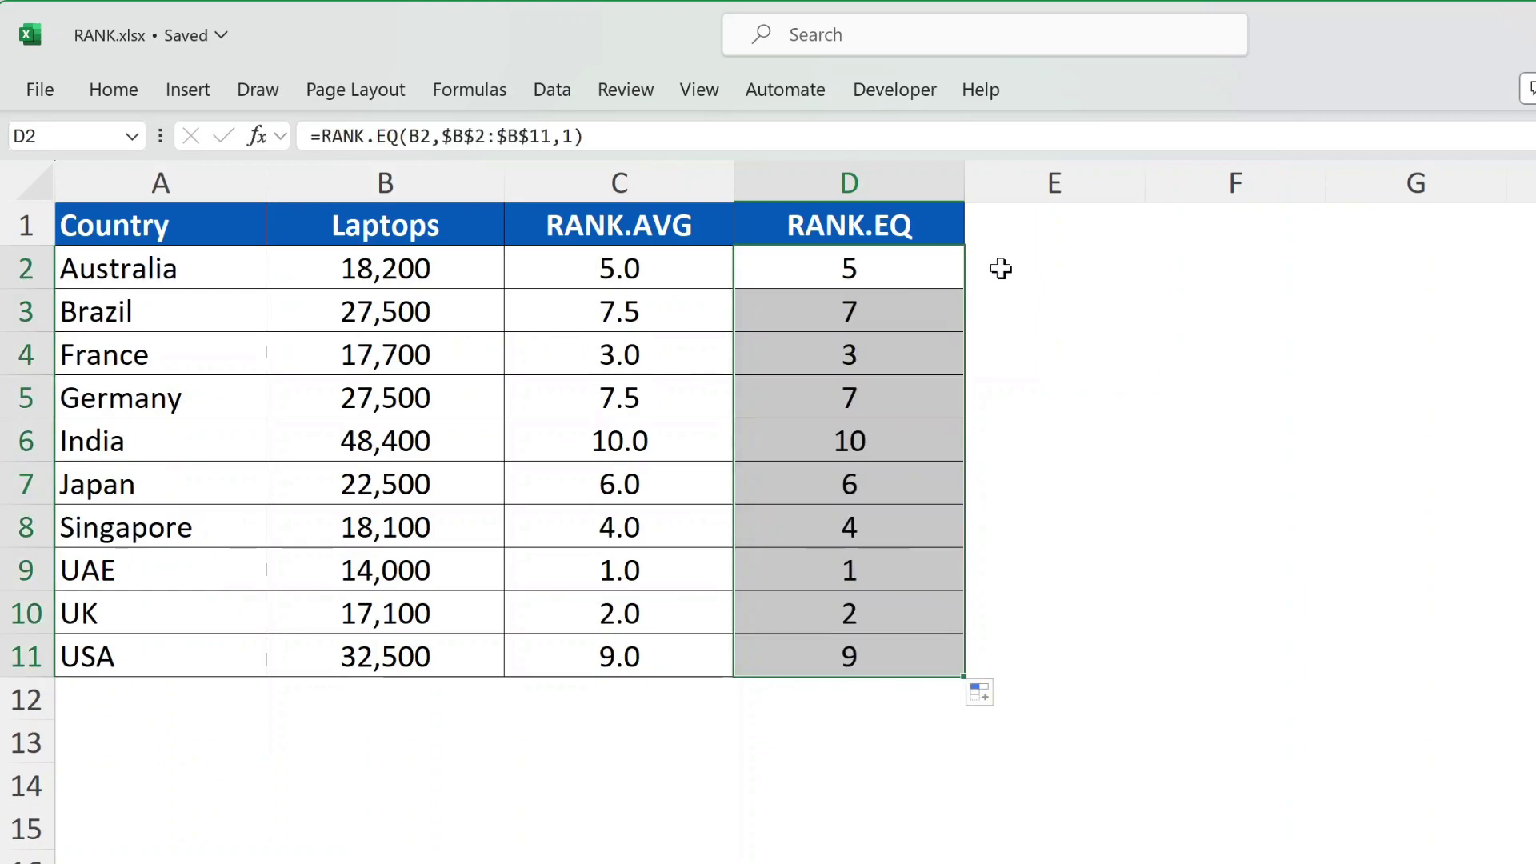
{"action": "left_click", "coordinate": [112, 86]}
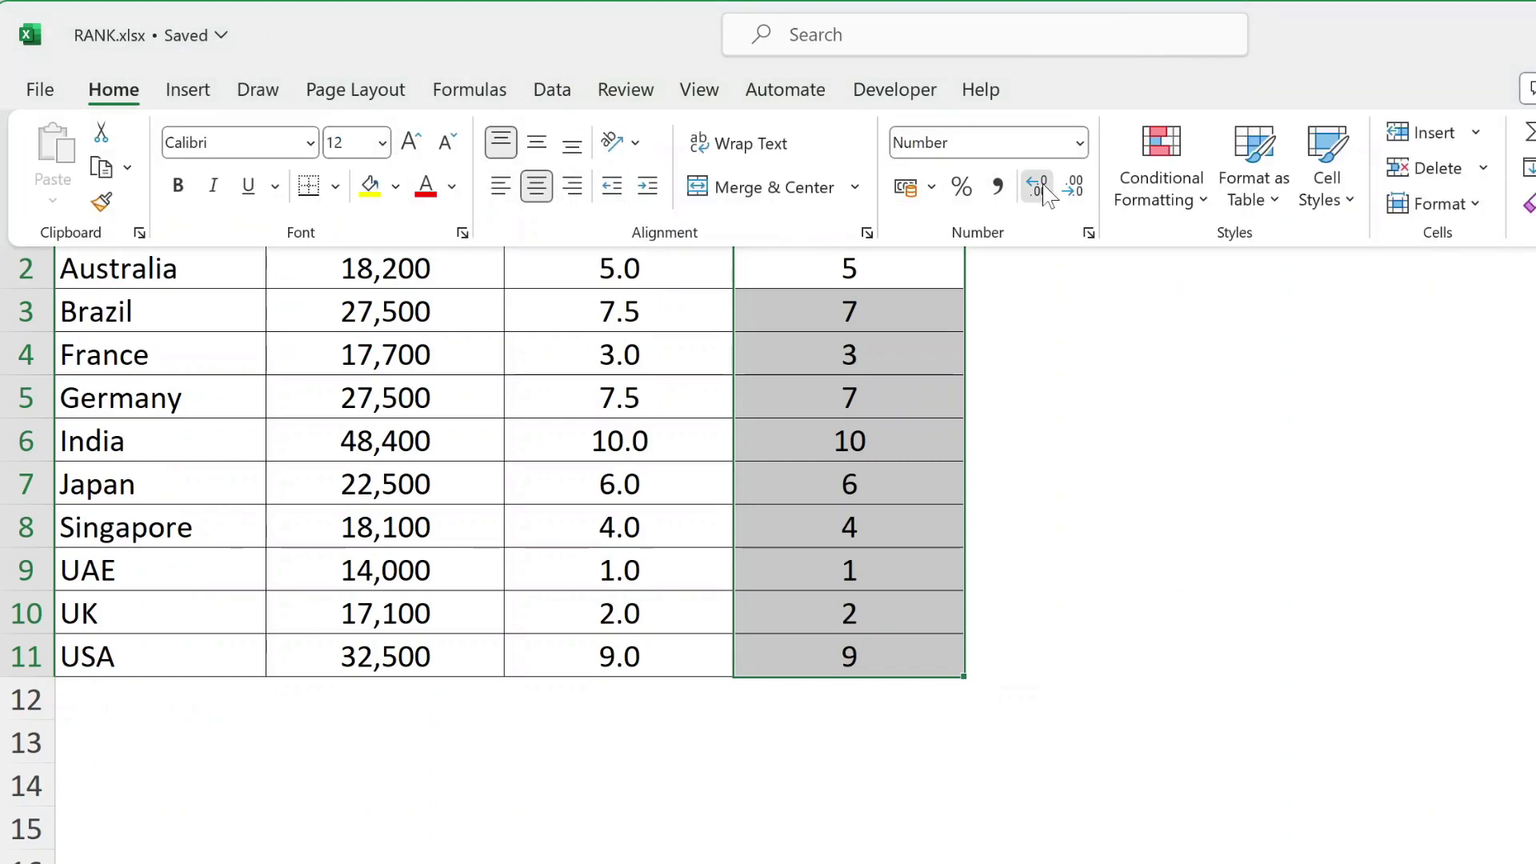
{"action": "left_click", "coordinate": [1036, 187]}
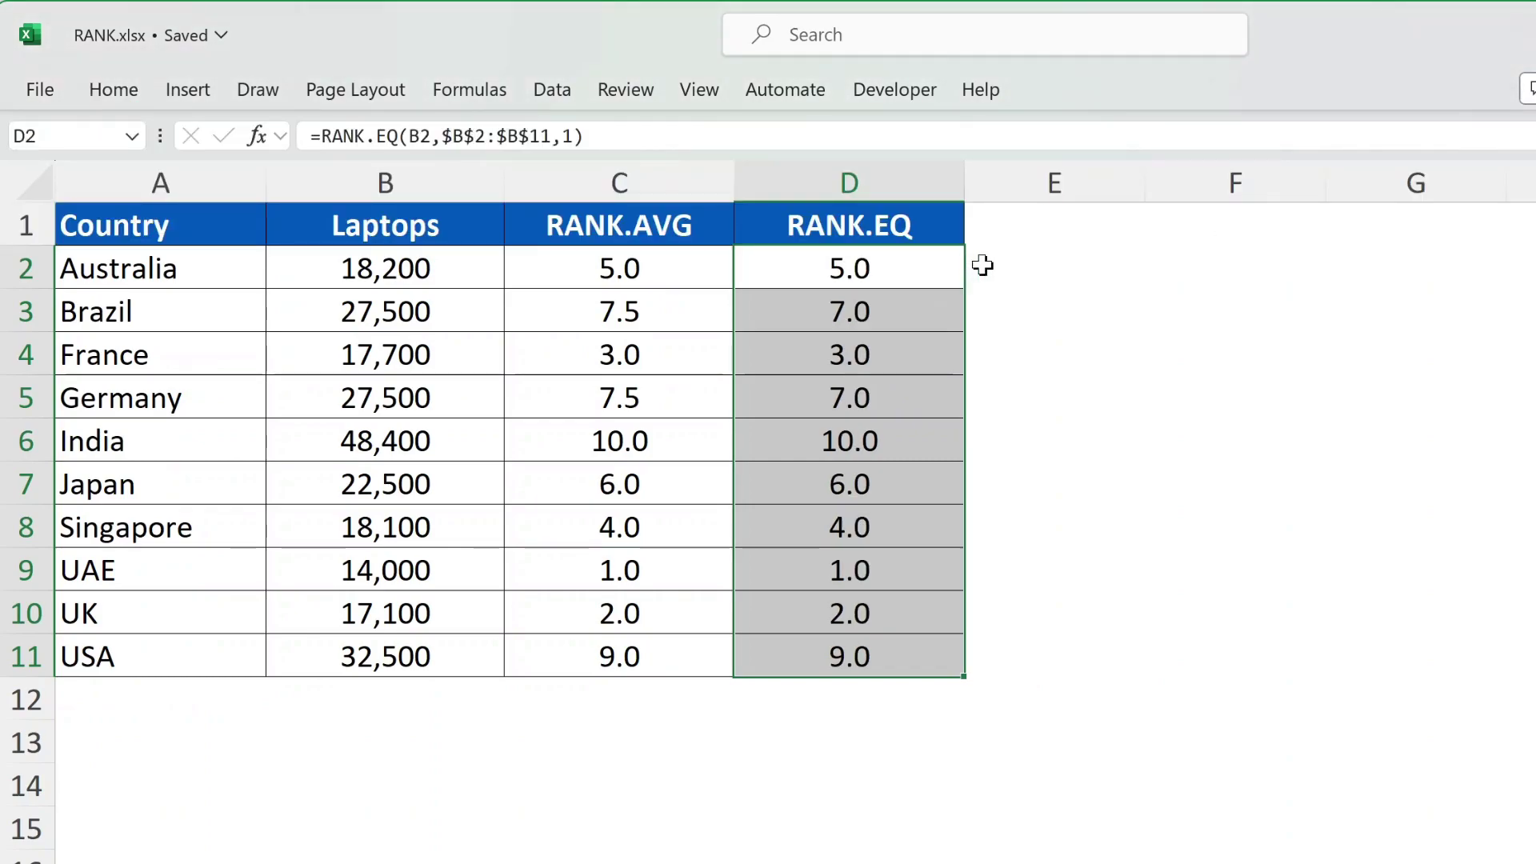
{"action": "left_click", "coordinate": [986, 266]}
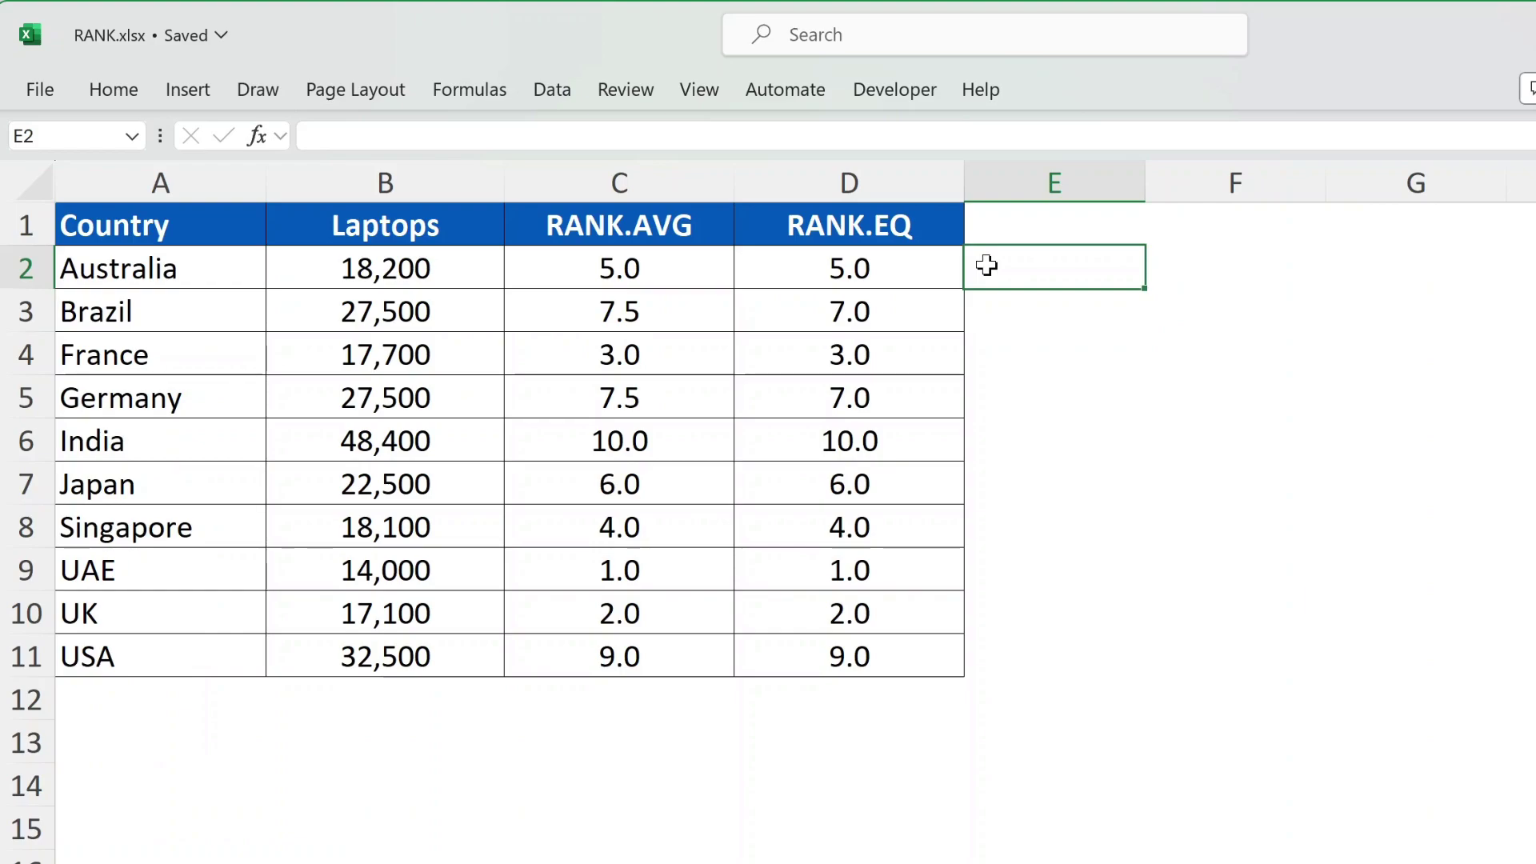
Step: Clear the ranks in C3:D11 and change the RANK.AVG formula's order argument in C2 to 0 for descending
{"action": "left_click_drag", "start_coordinate": [651, 312], "coordinate": [805, 641]}
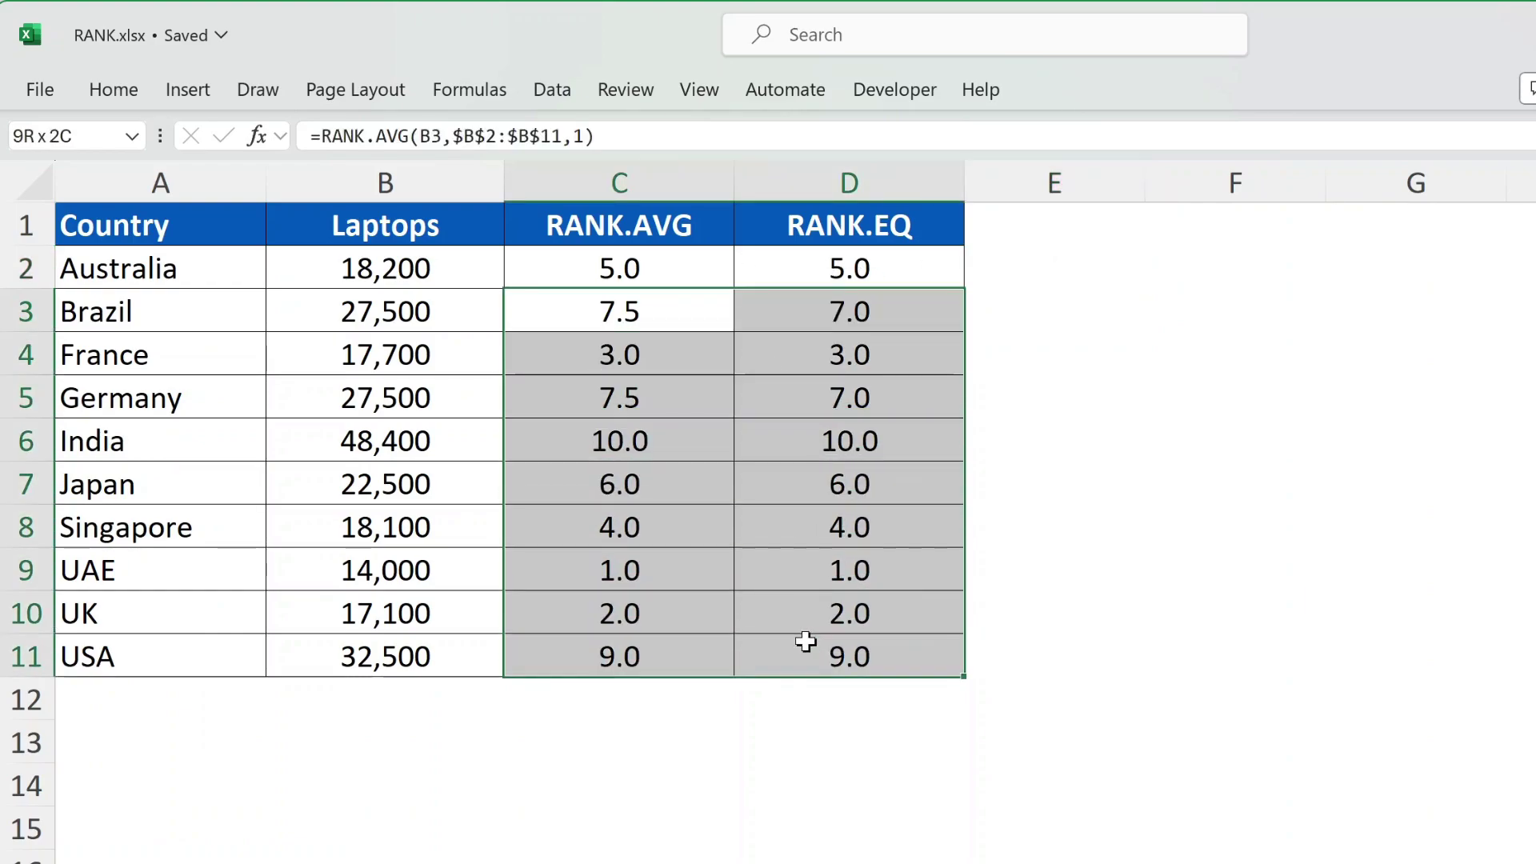
{"action": "key", "text": "Delete"}
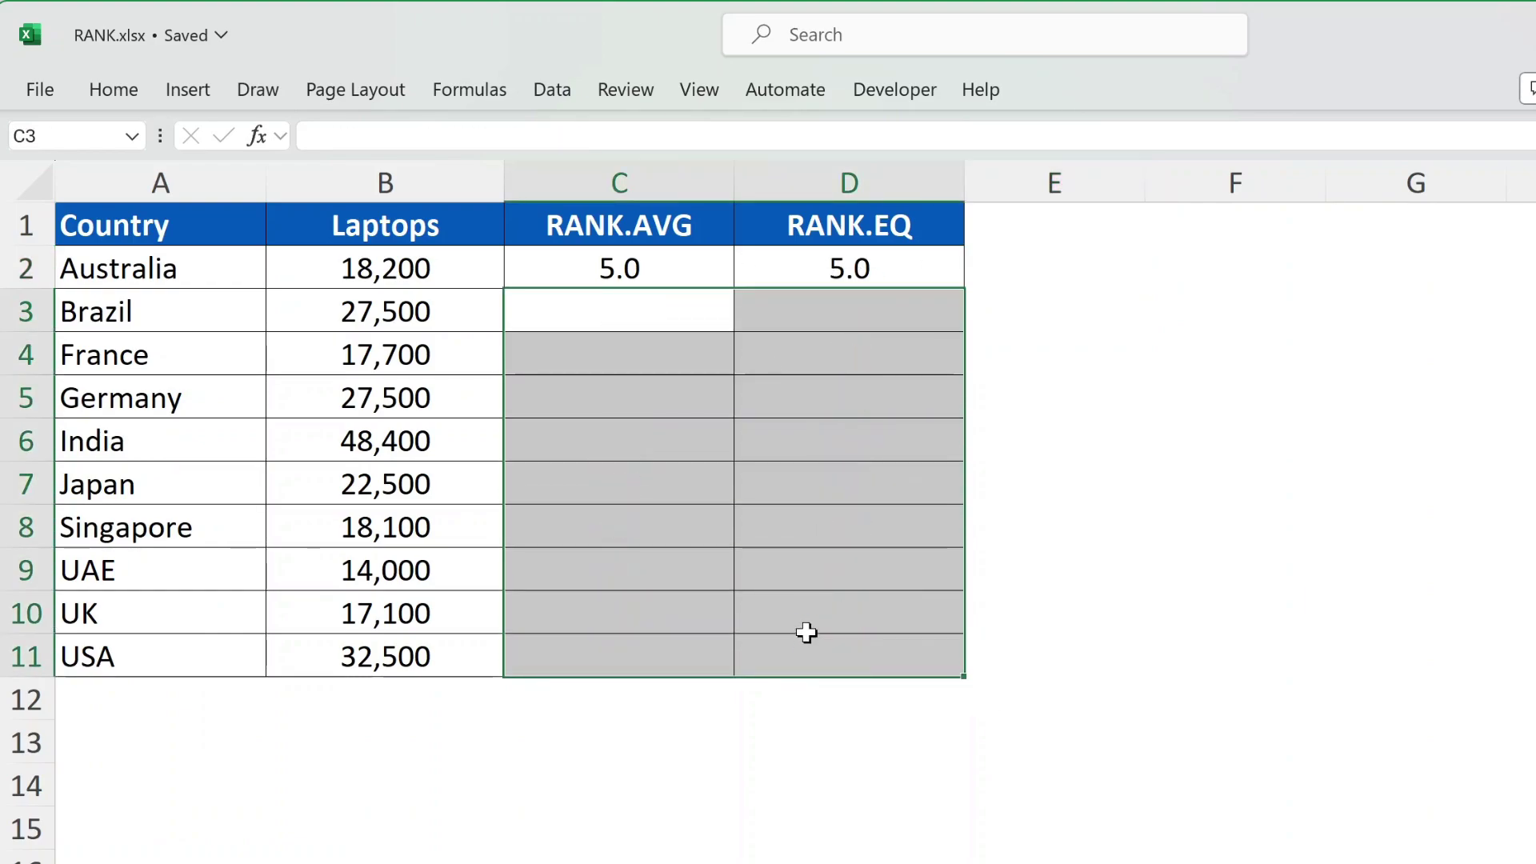
{"action": "left_click", "coordinate": [689, 271]}
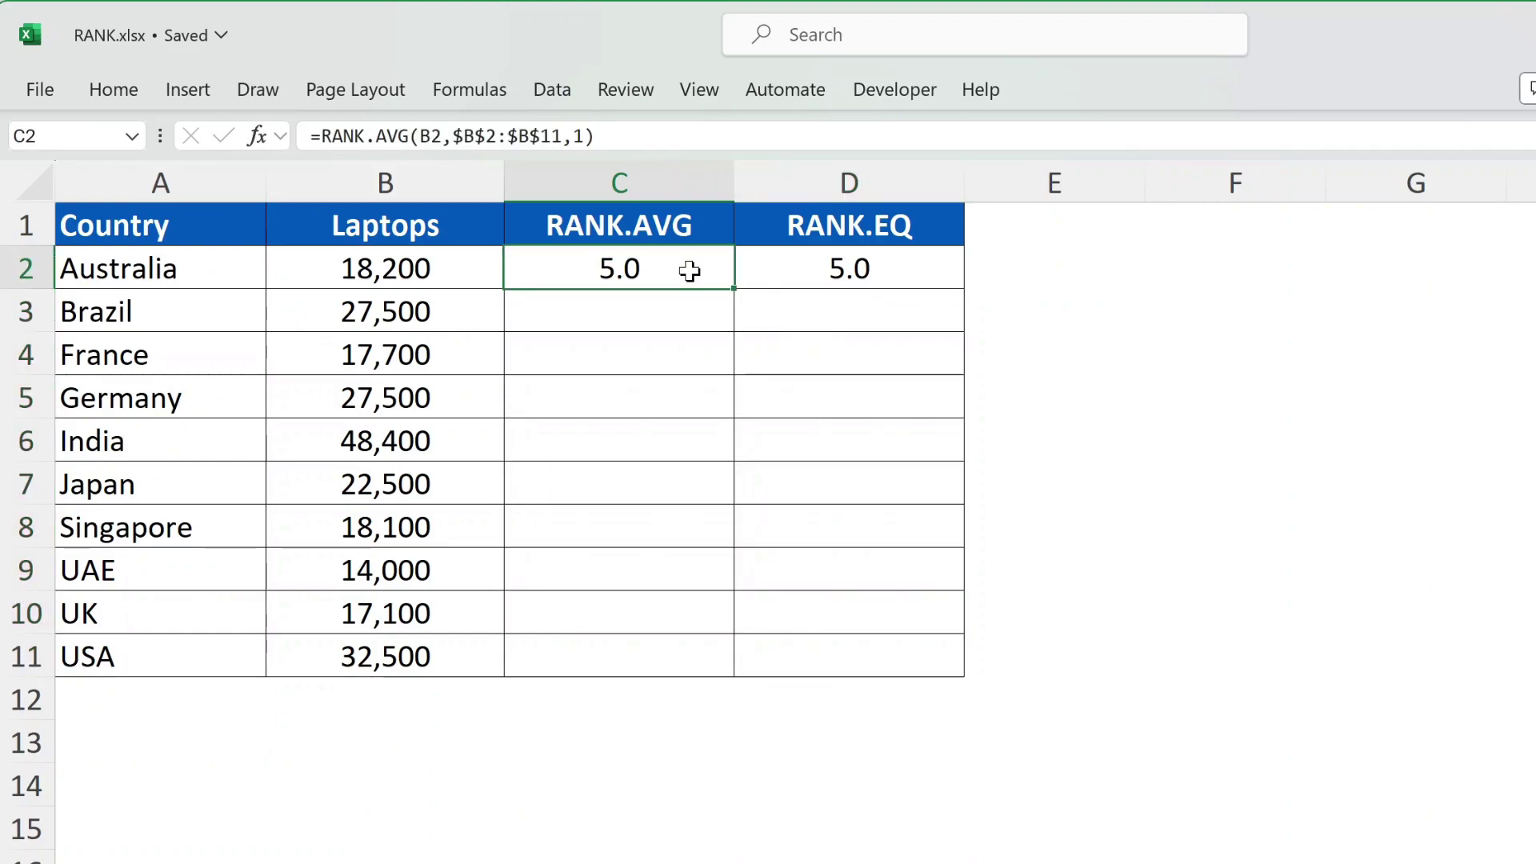
{"action": "double_click", "coordinate": [690, 270]}
{"action": "key", "text": "Left"}
{"action": "key", "text": "BackSpace"}
{"action": "type", "text": "0"}
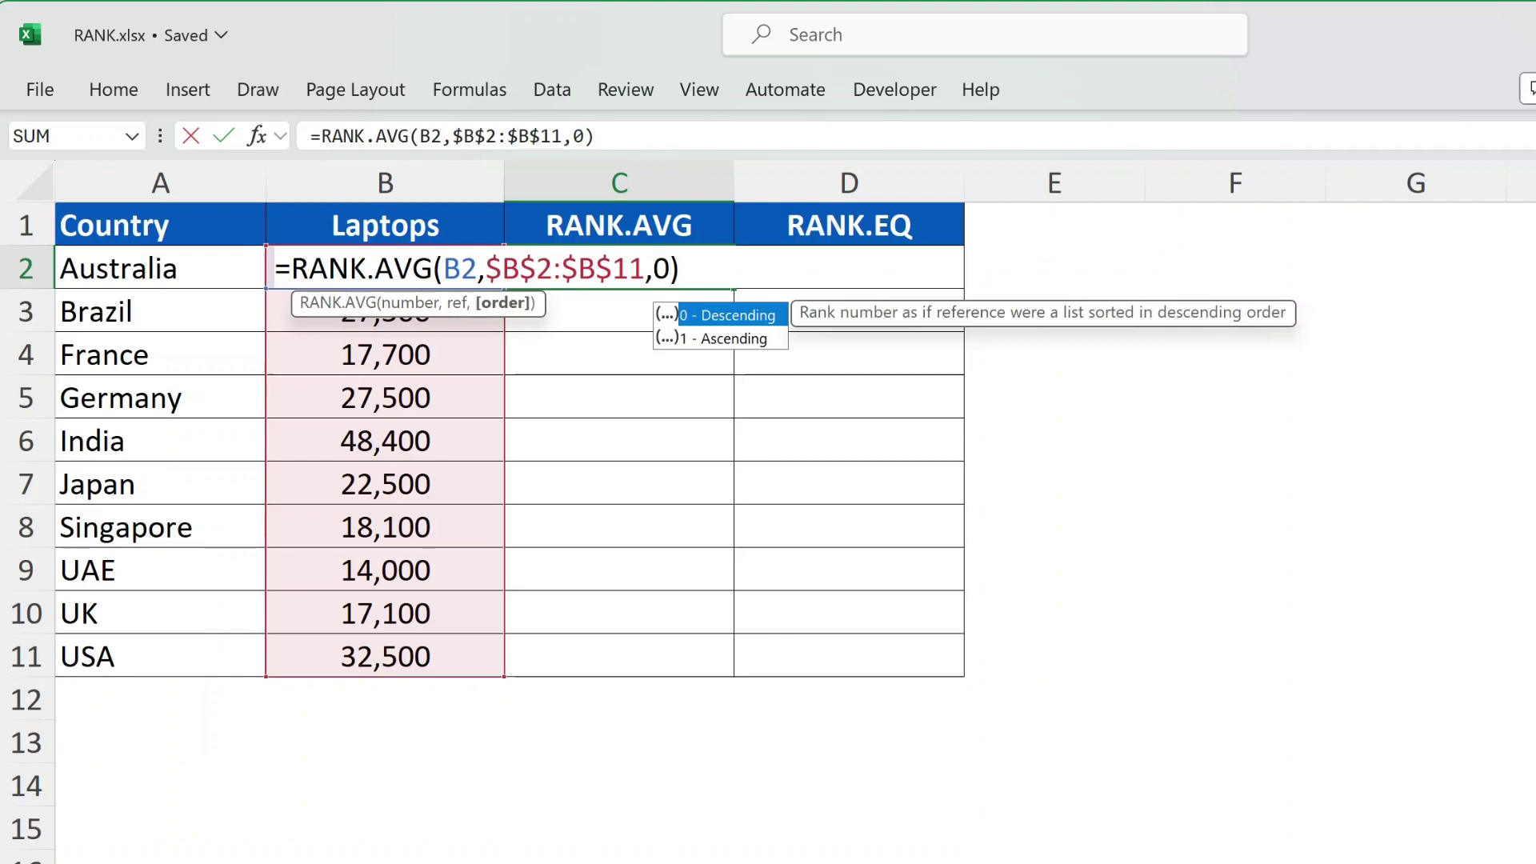
{"action": "key", "text": "Return"}
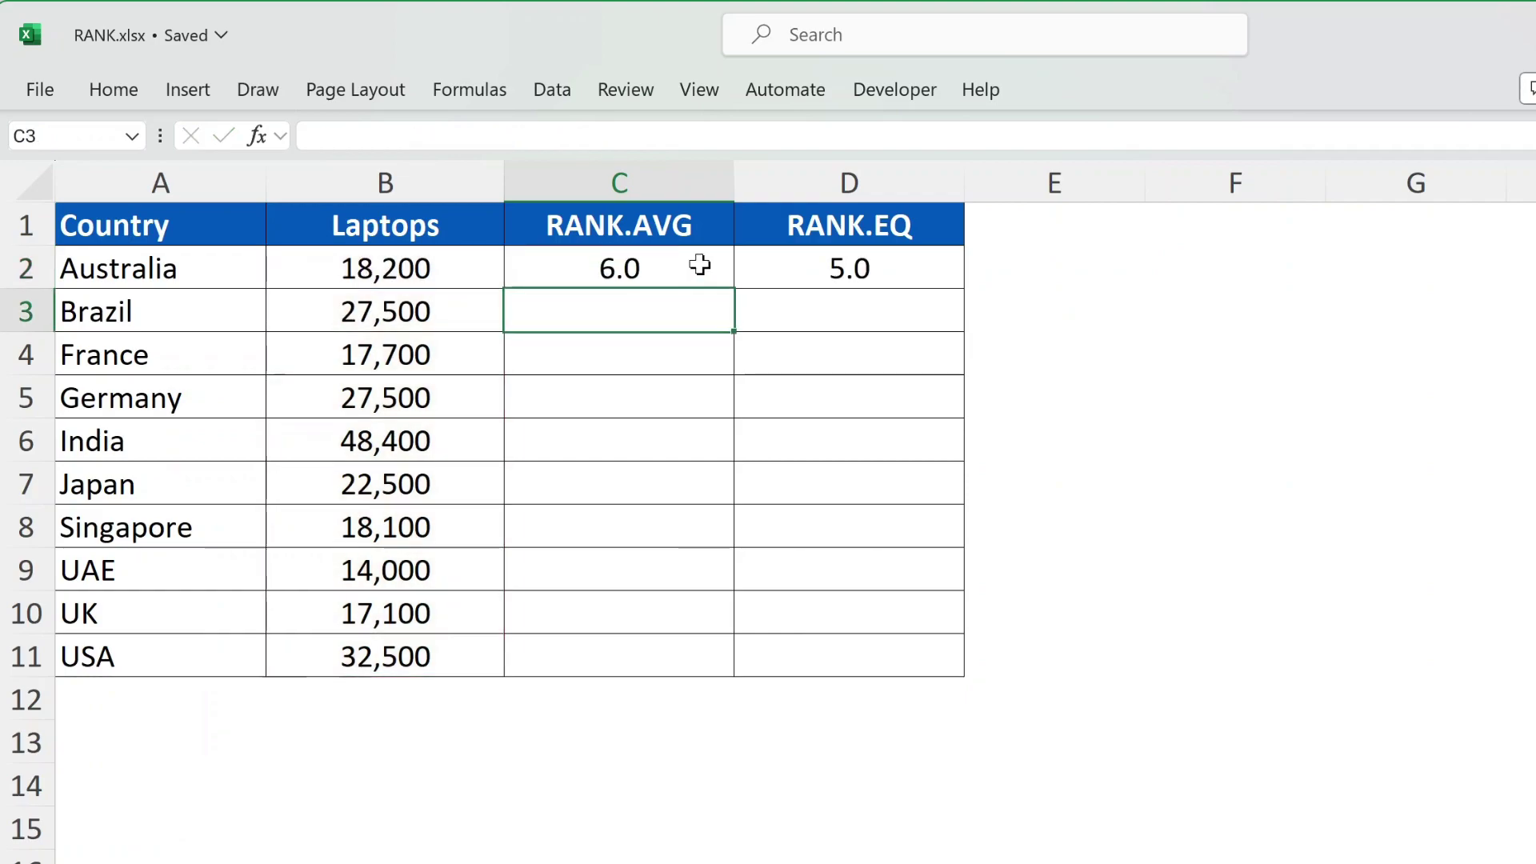
Step: Change the order argument of the RANK.EQ formula in D2 to 0 for descending ranking
{"action": "left_click", "coordinate": [928, 275]}
{"action": "double_click", "coordinate": [928, 274]}
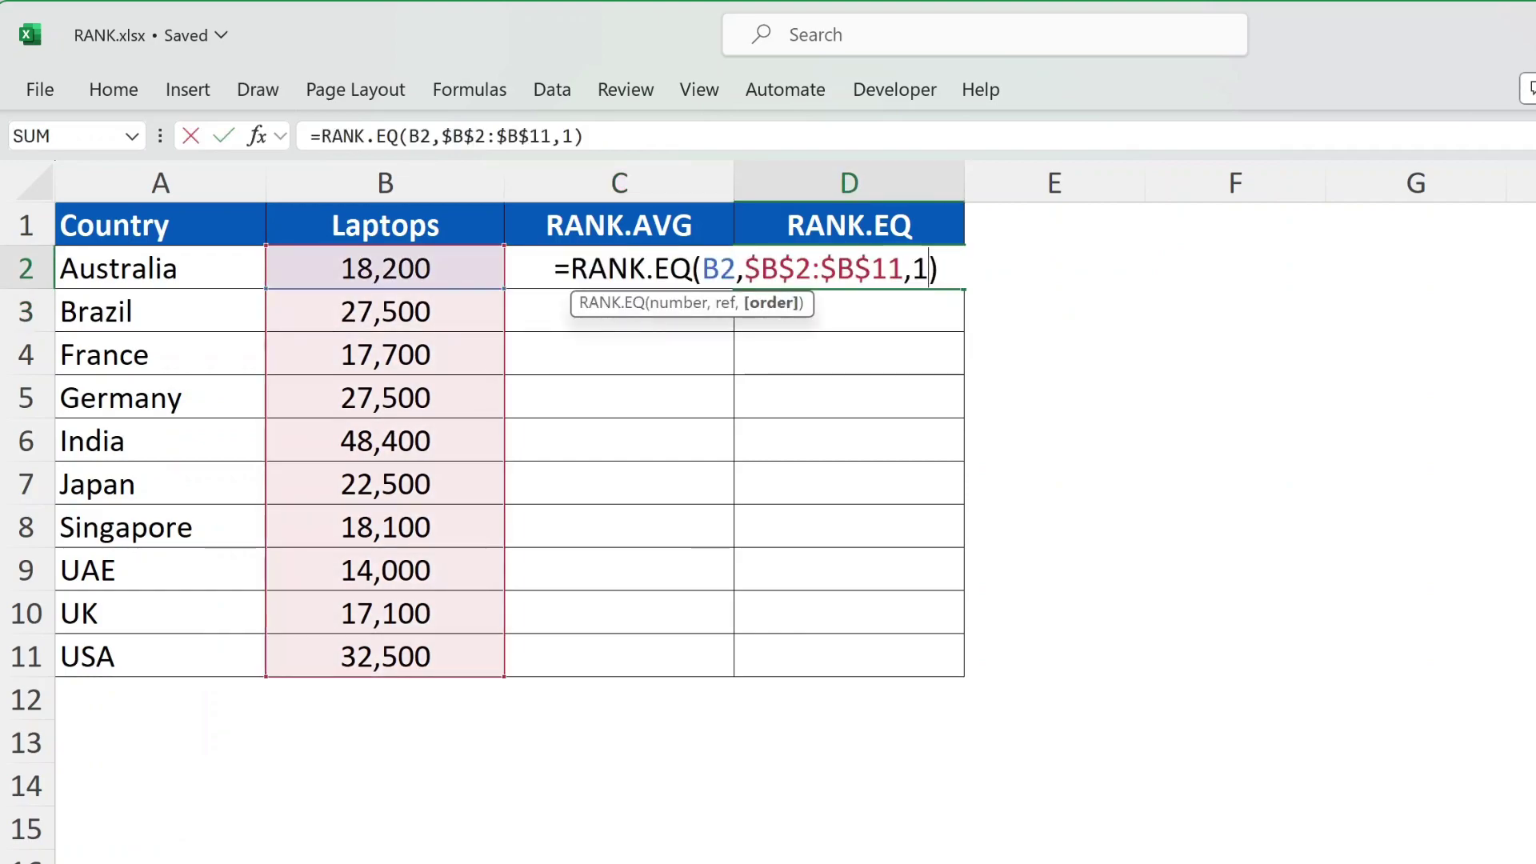
{"action": "key", "text": "BackSpace"}
{"action": "type", "text": "0"}
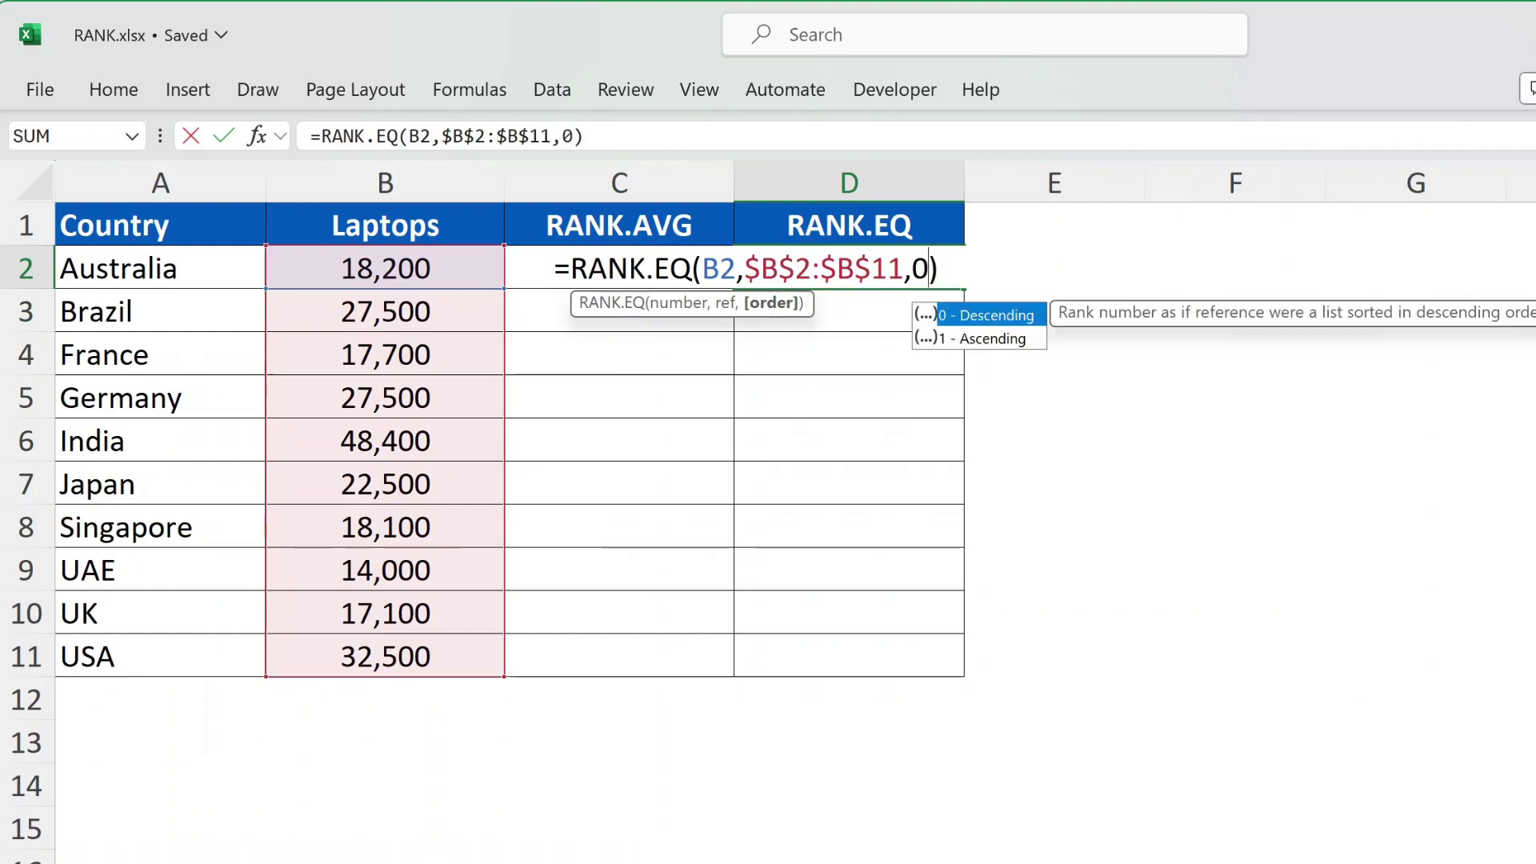
{"action": "key", "text": "Return"}
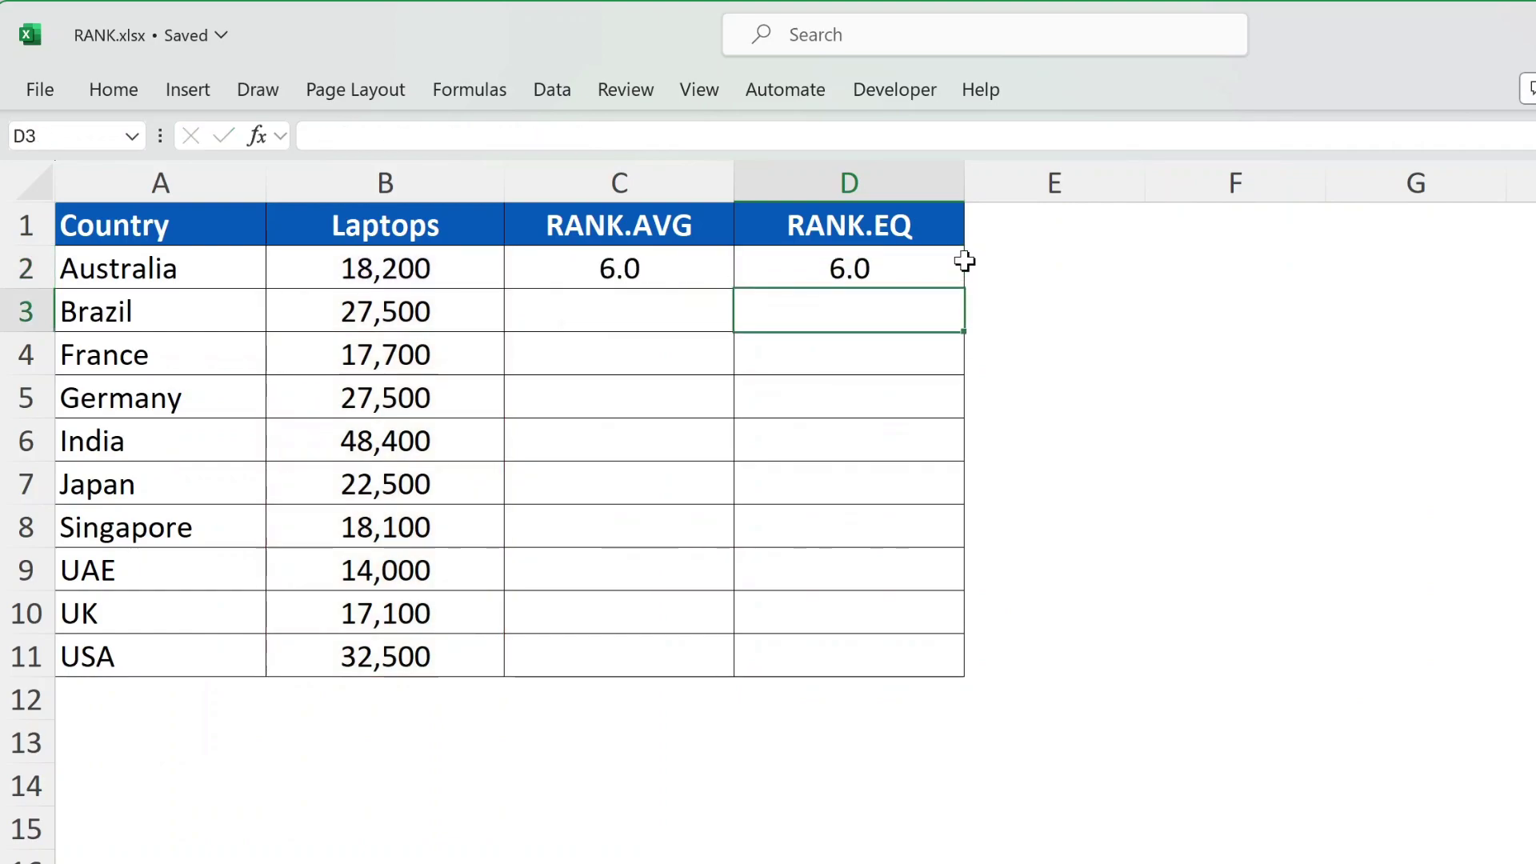
Step: Fill the descending RANK.AVG and RANK.EQ formulas from C2 and D2 down to row 11
{"action": "left_click", "coordinate": [692, 276]}
{"action": "double_click", "coordinate": [735, 290]}
{"action": "left_click", "coordinate": [894, 259]}
{"action": "double_click", "coordinate": [965, 289]}
{"action": "left_click", "coordinate": [1079, 276]}
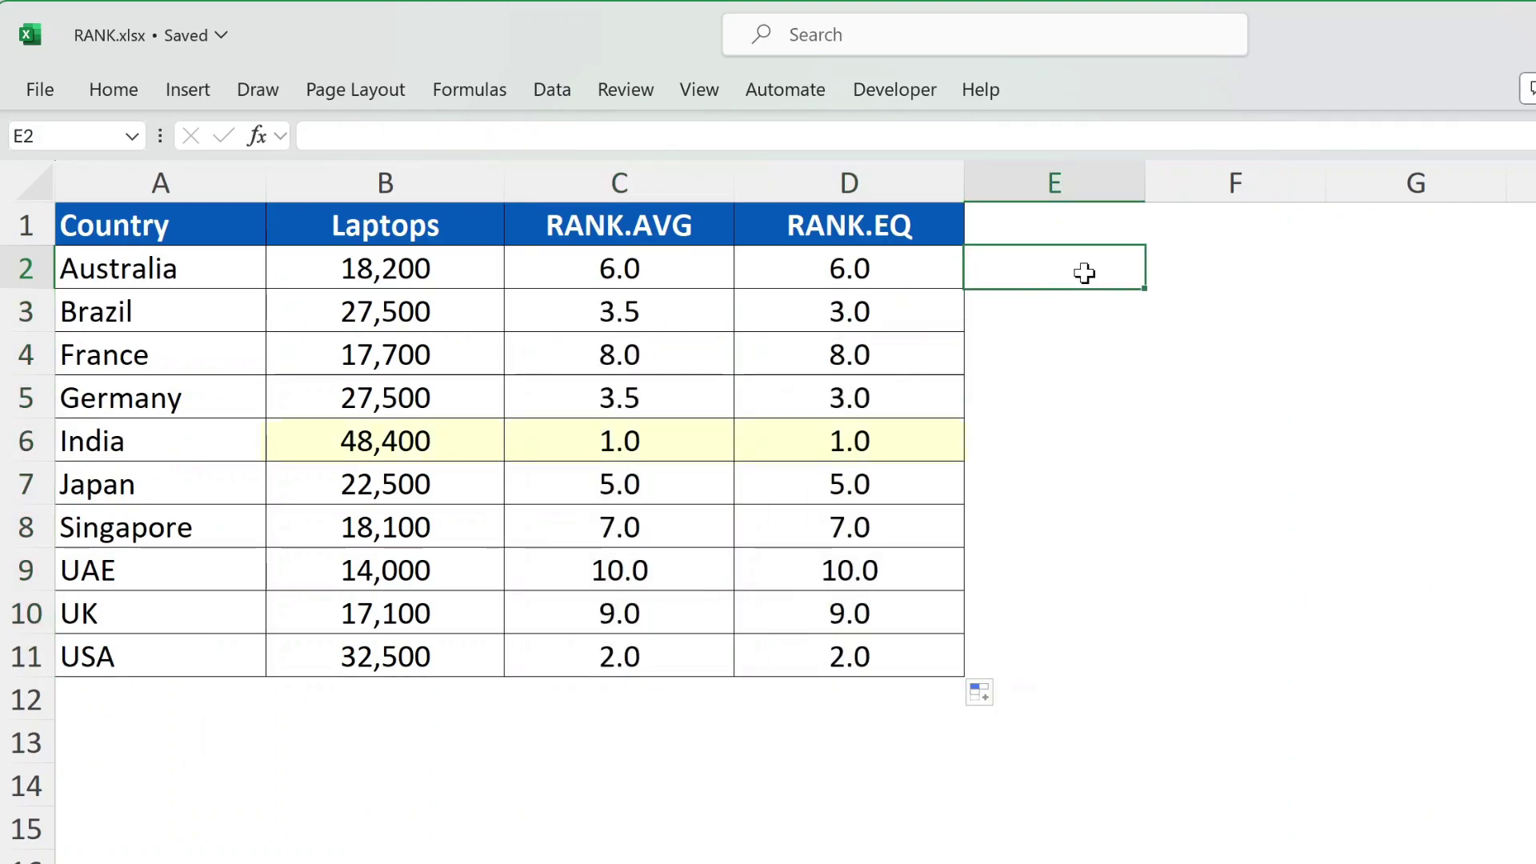